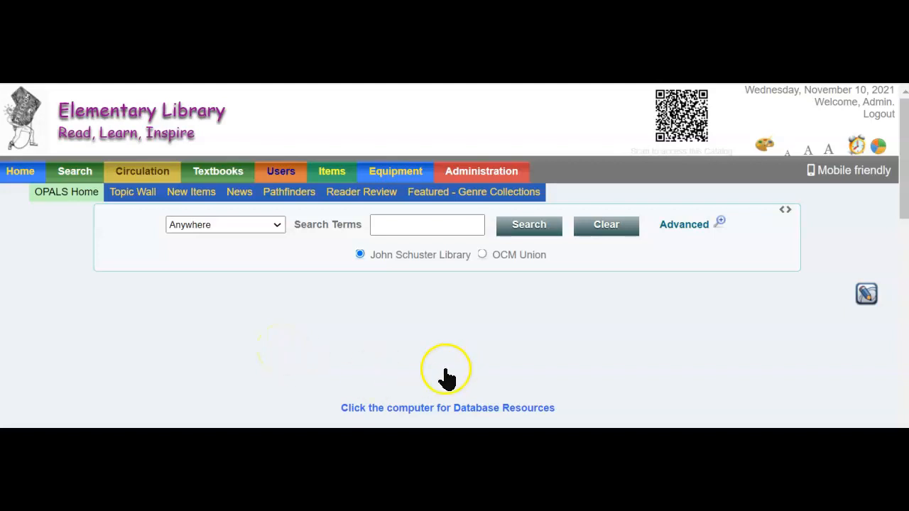
Open the Item Types preferences in administration and display only the Equipment category
{"action": "mouse_move", "coordinate": [489, 173]}
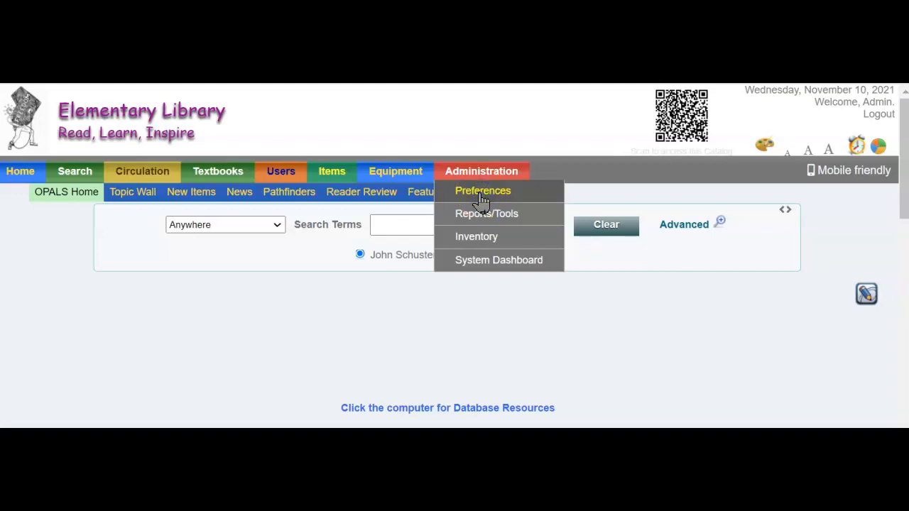
{"action": "left_click", "coordinate": [481, 199]}
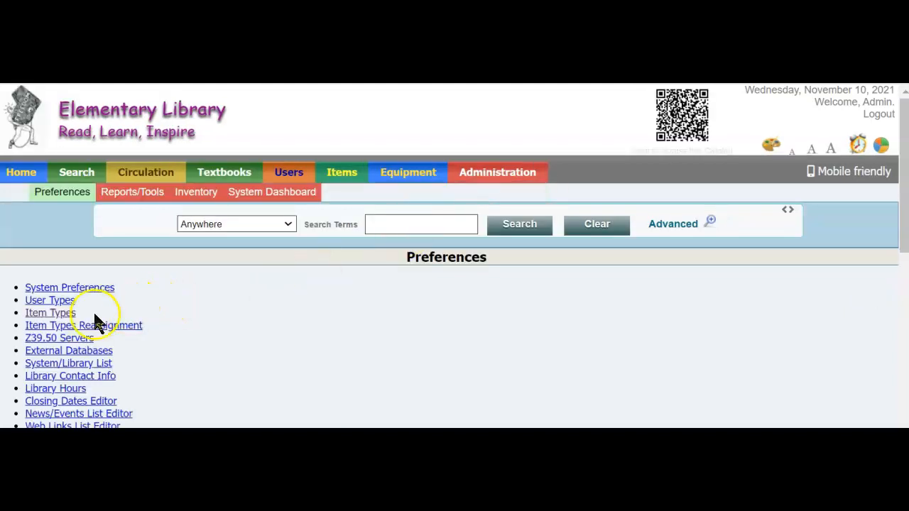
{"action": "key", "text": "ctrl+plus"}
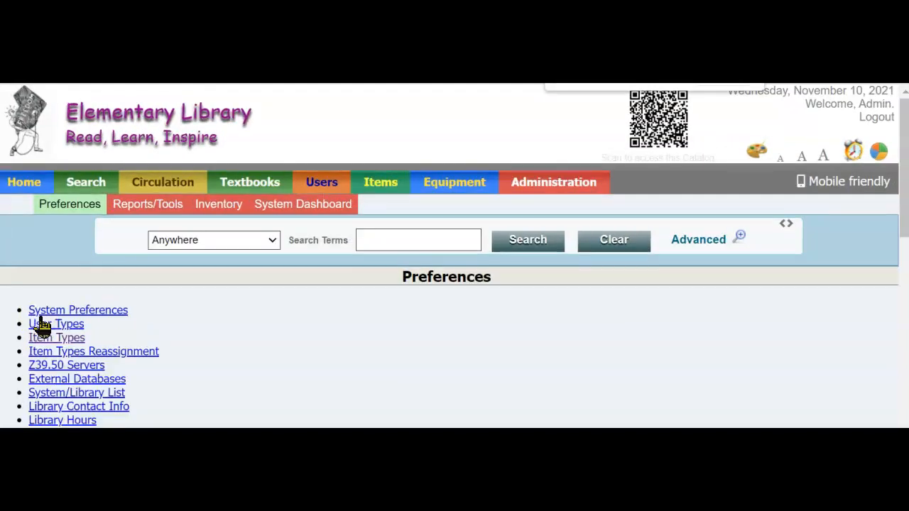
{"action": "left_click", "coordinate": [61, 339]}
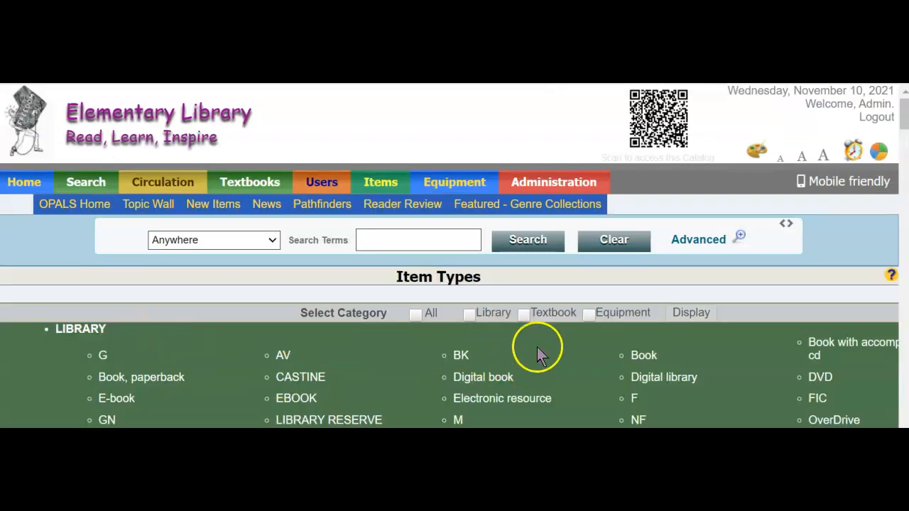
{"action": "left_click", "coordinate": [589, 314]}
{"action": "left_click", "coordinate": [687, 313]}
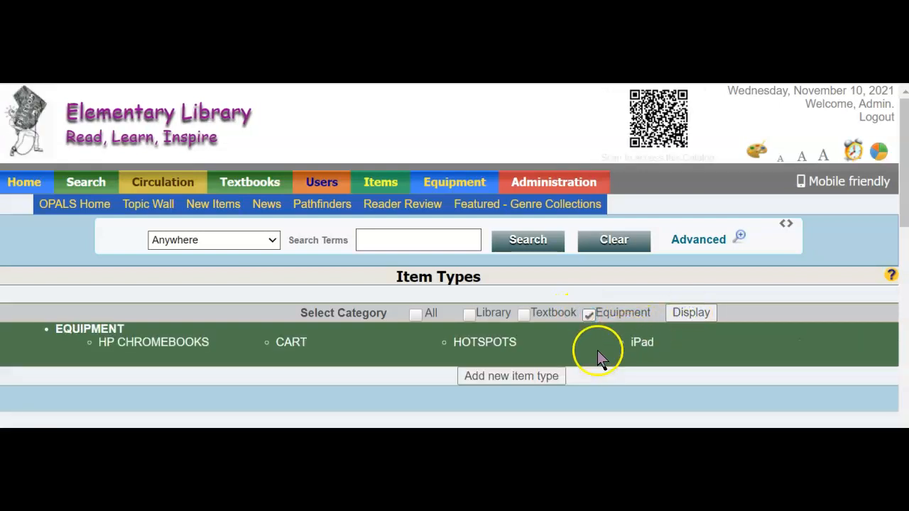
Examine the loan rules of the existing equipment item types by user type
{"action": "scroll", "coordinate": [525, 349], "scroll_direction": "down", "scroll_amount": 2}
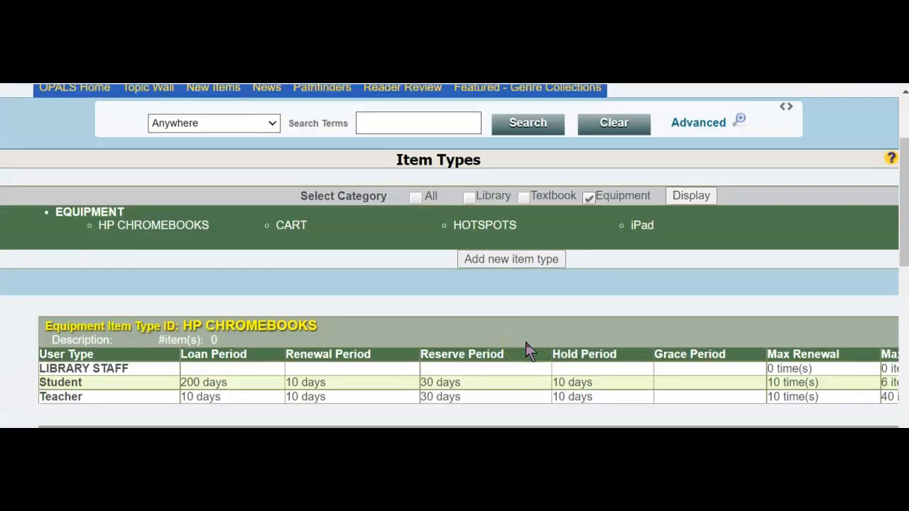
{"action": "scroll", "coordinate": [527, 349], "scroll_direction": "down", "scroll_amount": 2}
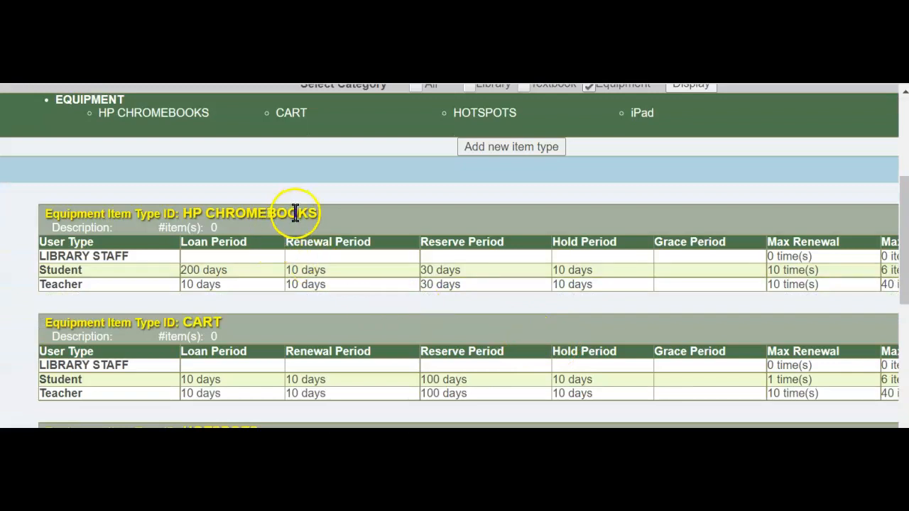
{"action": "scroll", "coordinate": [269, 320], "scroll_direction": "down", "scroll_amount": 2}
{"action": "scroll", "coordinate": [242, 312], "scroll_direction": "down", "scroll_amount": 2}
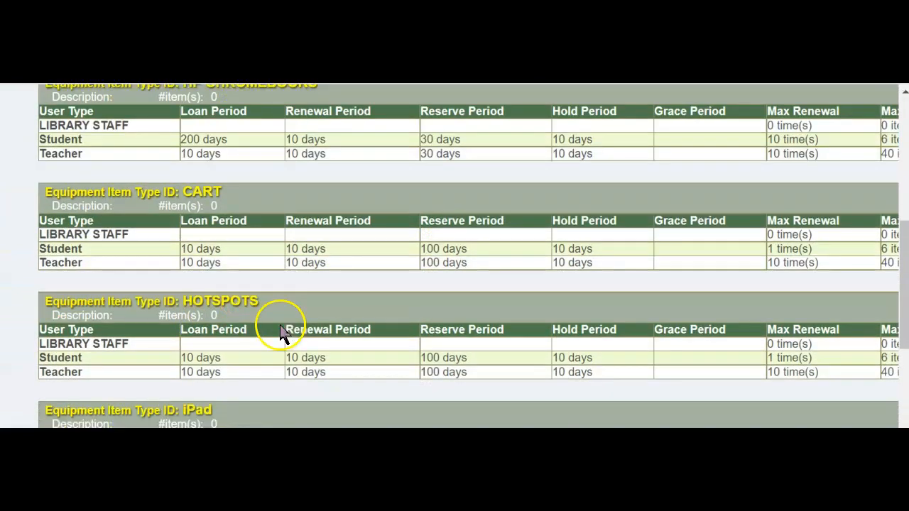
{"action": "scroll", "coordinate": [301, 327], "scroll_direction": "down", "scroll_amount": 2}
{"action": "scroll", "coordinate": [308, 318], "scroll_direction": "up", "scroll_amount": 6}
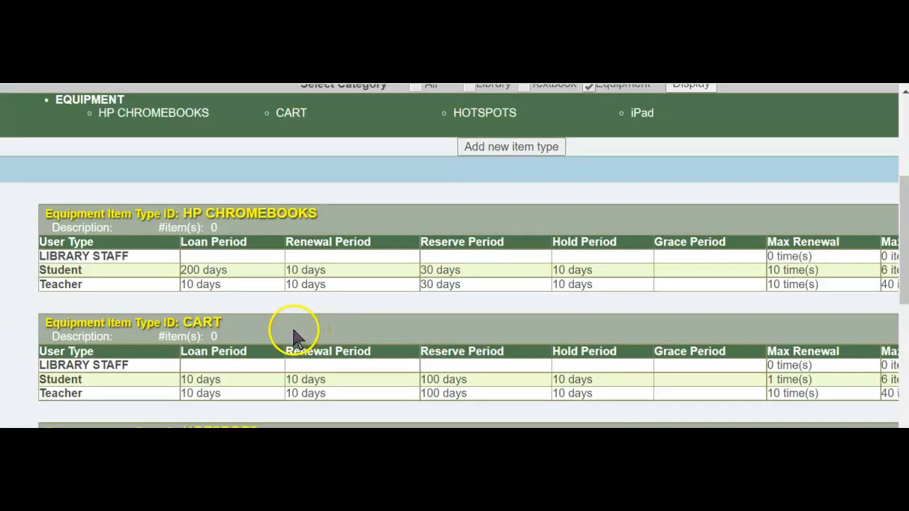
Add a new equipment item type with the ID Whiteboard, keep the preset loan rules, and save it
{"action": "scroll", "coordinate": [305, 323], "scroll_direction": "up", "scroll_amount": 2}
{"action": "left_click", "coordinate": [501, 261]}
{"action": "left_click", "coordinate": [549, 311]}
{"action": "type", "text": "Whi"}
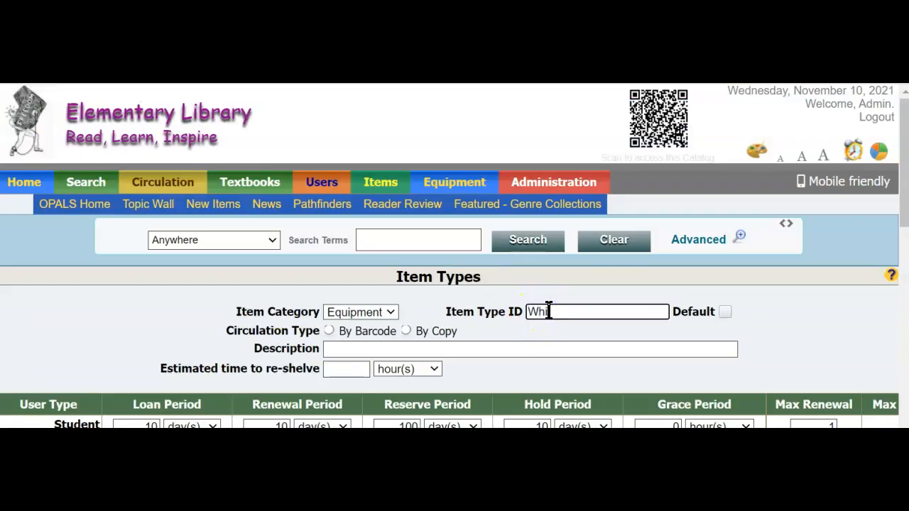
{"action": "type", "text": "leboard"}
{"action": "scroll", "coordinate": [525, 326], "scroll_direction": "down", "scroll_amount": 3}
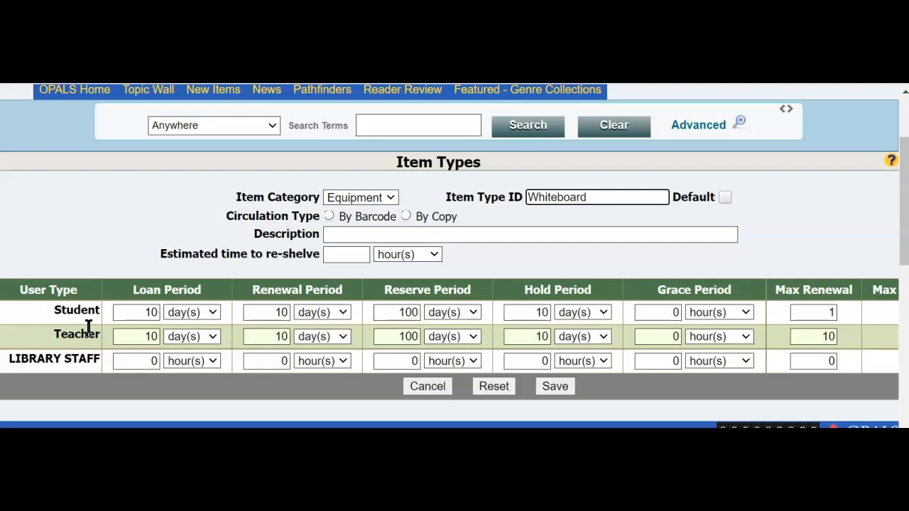
{"action": "left_click", "coordinate": [154, 362]}
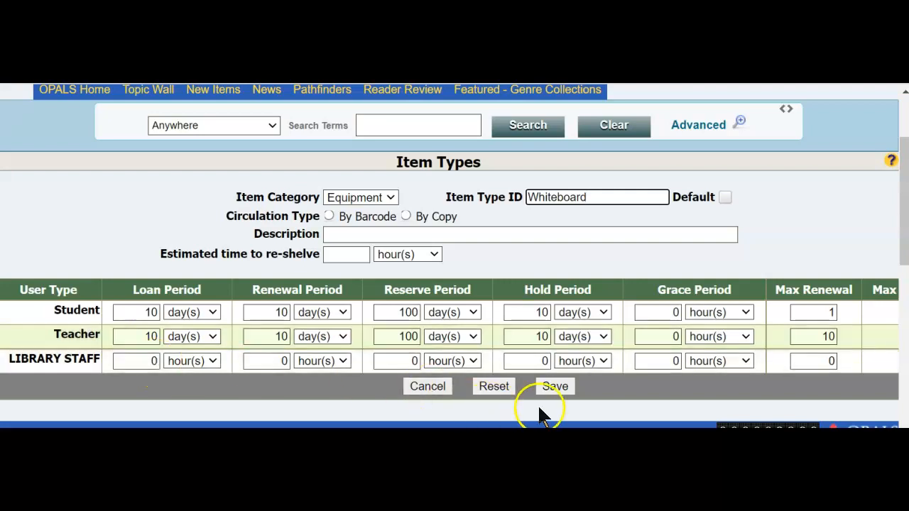
{"action": "left_click", "coordinate": [553, 389]}
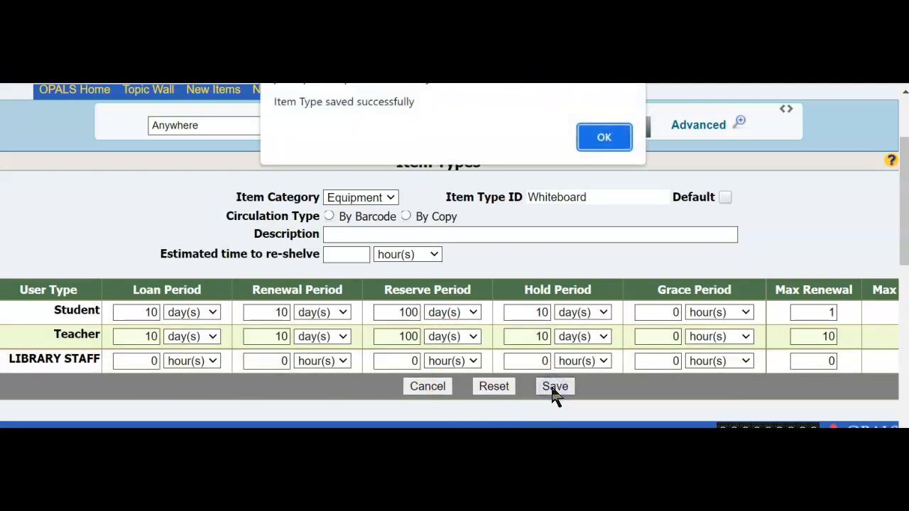
{"action": "left_click", "coordinate": [615, 138]}
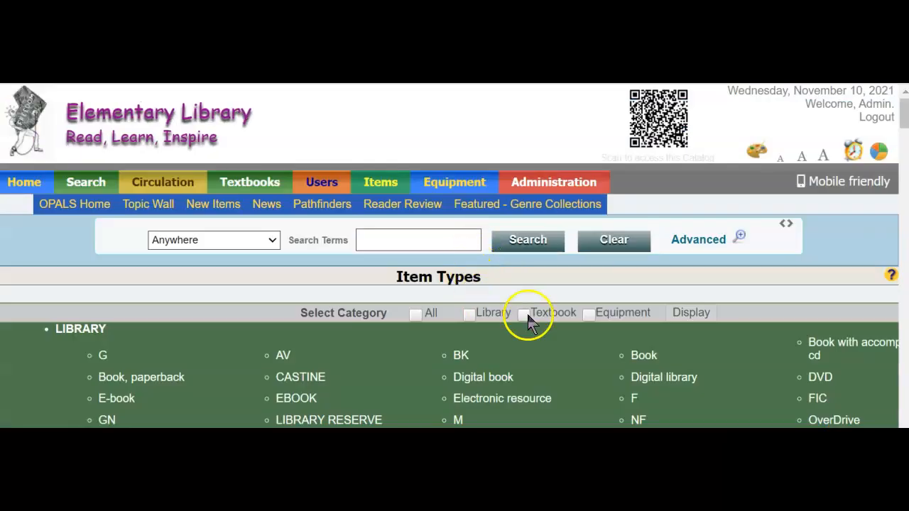
Display only the Equipment item types again and check the entry for Whiteboard
{"action": "left_click", "coordinate": [589, 315]}
{"action": "left_click", "coordinate": [686, 317]}
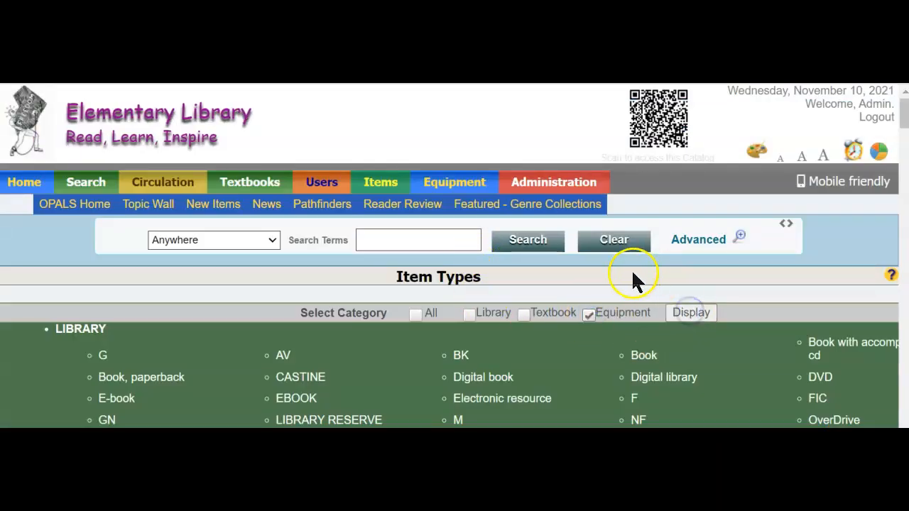
{"action": "scroll", "coordinate": [602, 255], "scroll_direction": "down", "scroll_amount": 7}
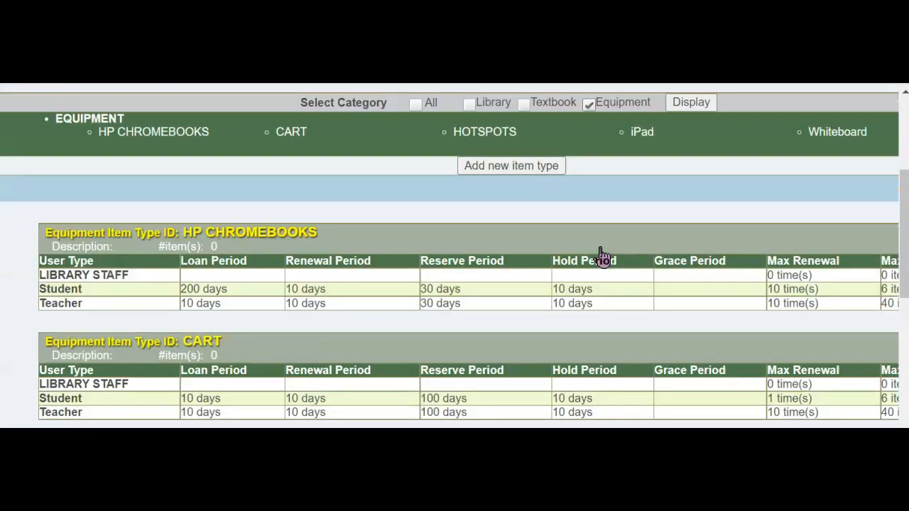
{"action": "scroll", "coordinate": [602, 256], "scroll_direction": "down", "scroll_amount": 3}
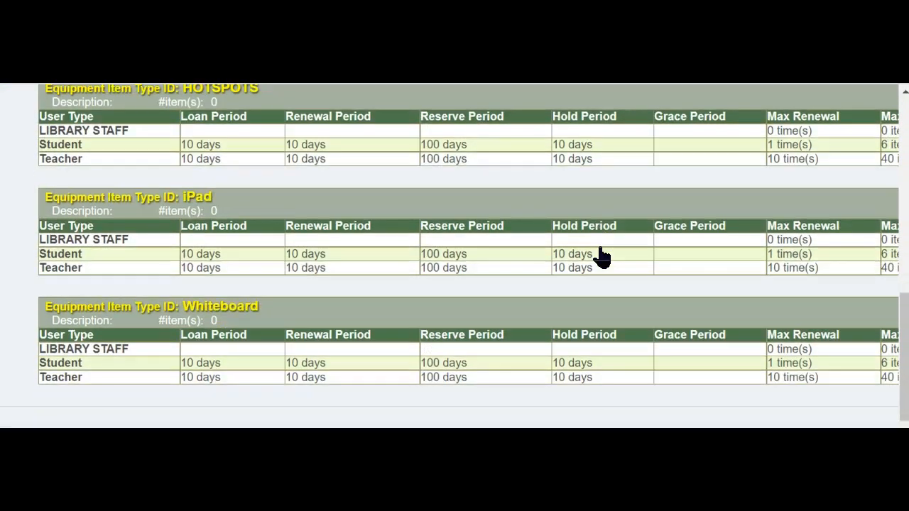
{"action": "scroll", "coordinate": [333, 319], "scroll_direction": "up", "scroll_amount": 3}
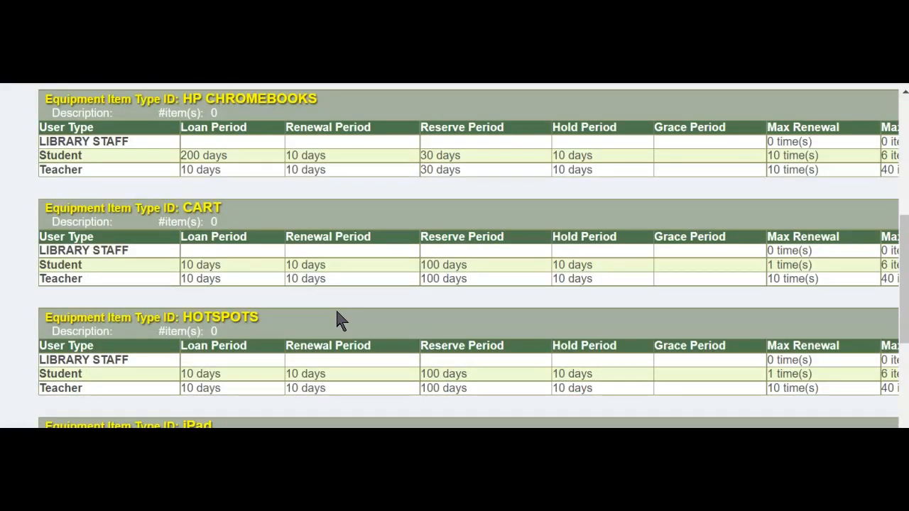
Compare the student and teacher loan, renewal, reserve and hold periods across the equipment item types
{"action": "left_click", "coordinate": [318, 259]}
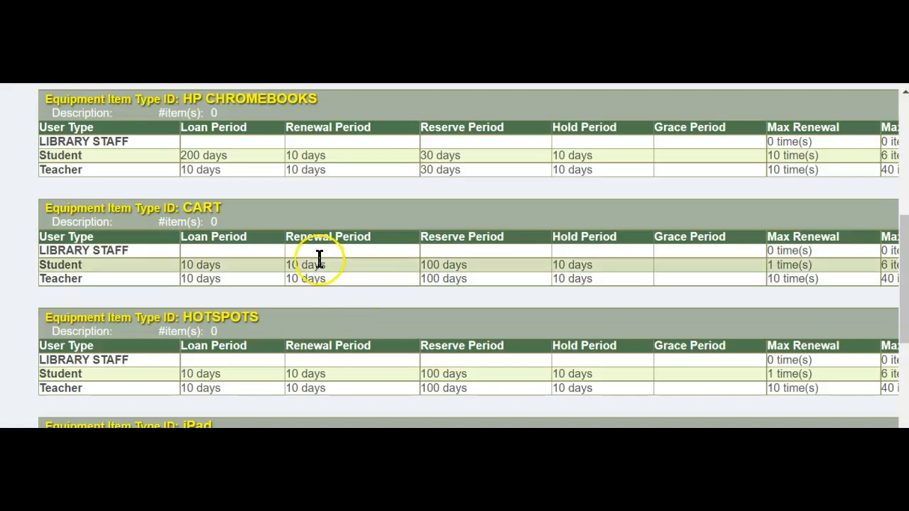
{"action": "left_click", "coordinate": [266, 240]}
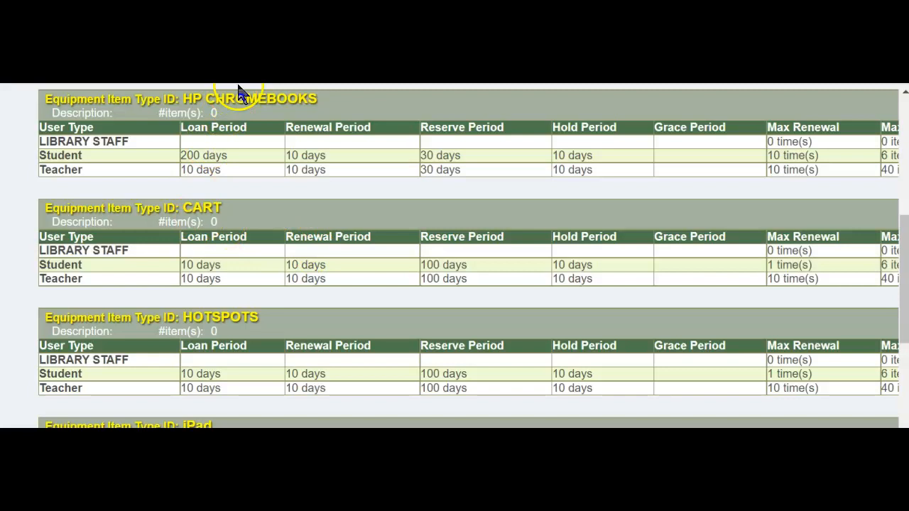
{"action": "left_click", "coordinate": [180, 164]}
{"action": "scroll", "coordinate": [250, 210], "scroll_direction": "down", "scroll_amount": 2}
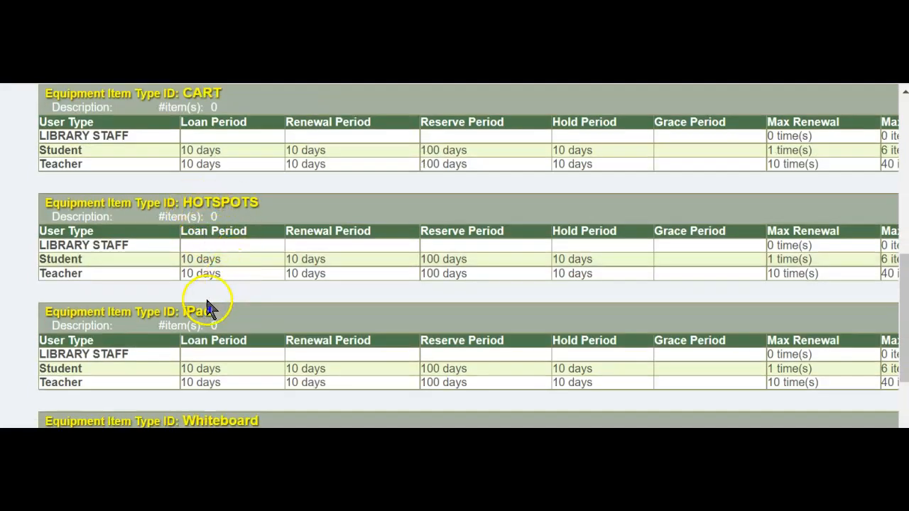
{"action": "scroll", "coordinate": [209, 305], "scroll_direction": "down", "scroll_amount": 2}
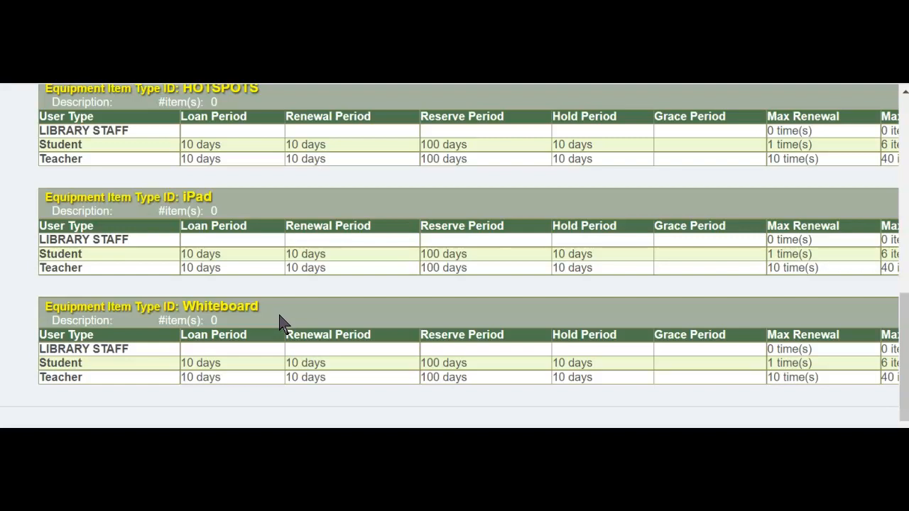
{"action": "scroll", "coordinate": [278, 316], "scroll_direction": "down", "scroll_amount": 2}
{"action": "scroll", "coordinate": [279, 317], "scroll_direction": "up", "scroll_amount": 3}
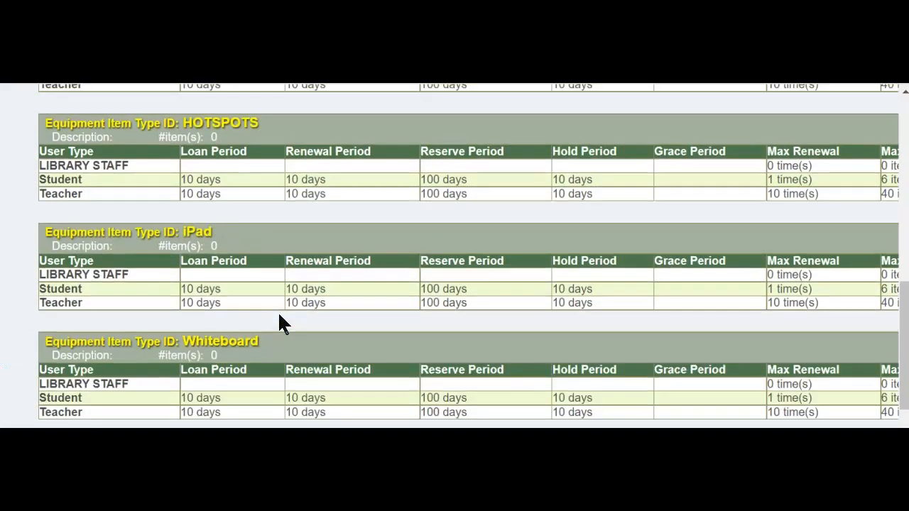
{"action": "scroll", "coordinate": [279, 316], "scroll_direction": "up", "scroll_amount": 5}
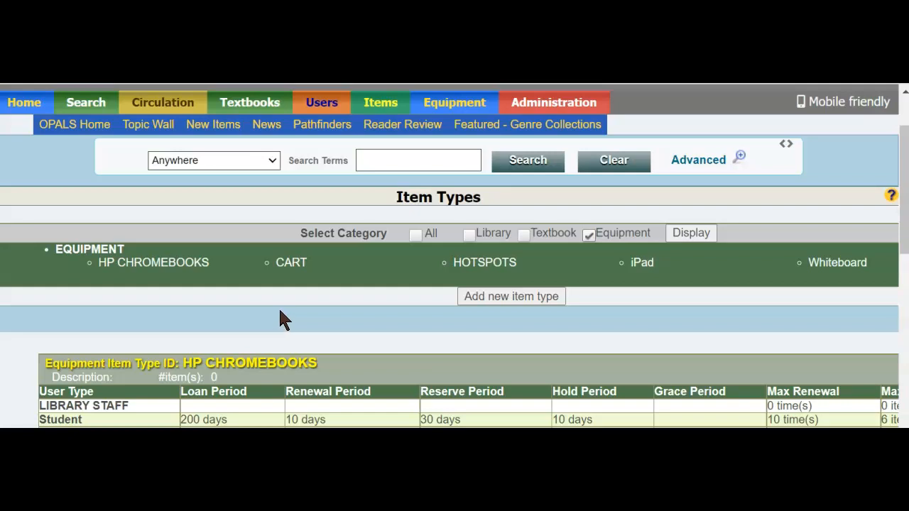
{"action": "scroll", "coordinate": [280, 313], "scroll_direction": "down", "scroll_amount": 3}
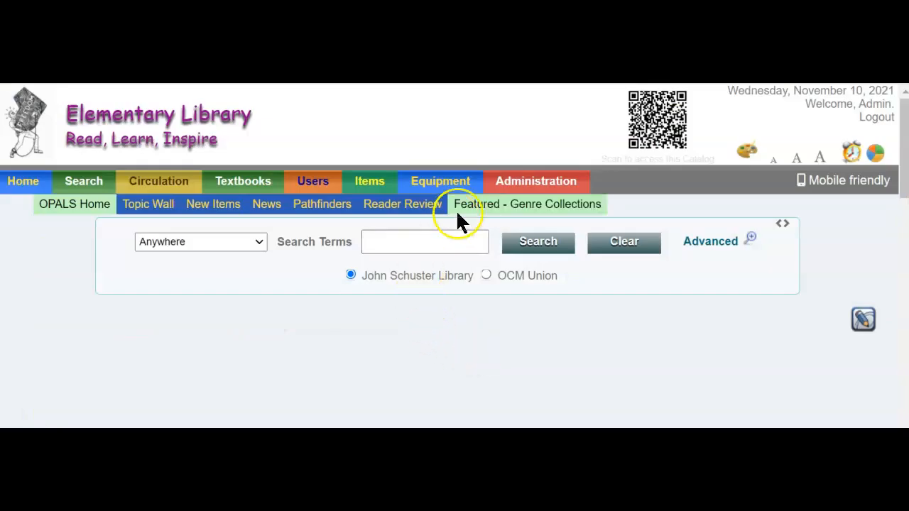
Start a new equipment record and enter iPad #1 as the equipment name
{"action": "mouse_move", "coordinate": [436, 184]}
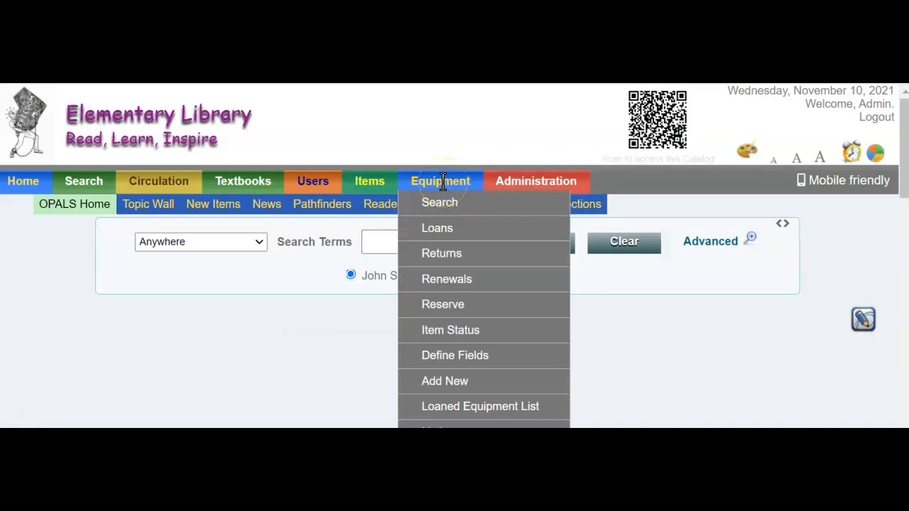
{"action": "left_click", "coordinate": [448, 383]}
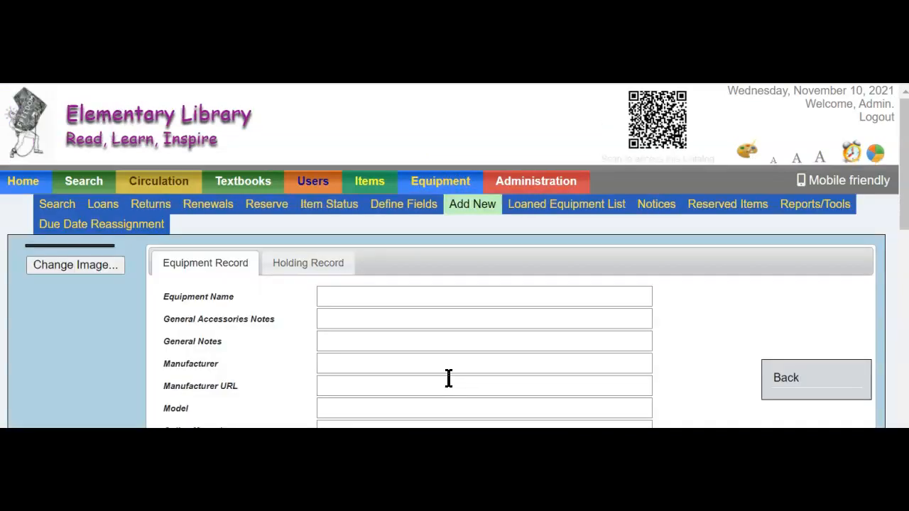
{"action": "left_click", "coordinate": [333, 296]}
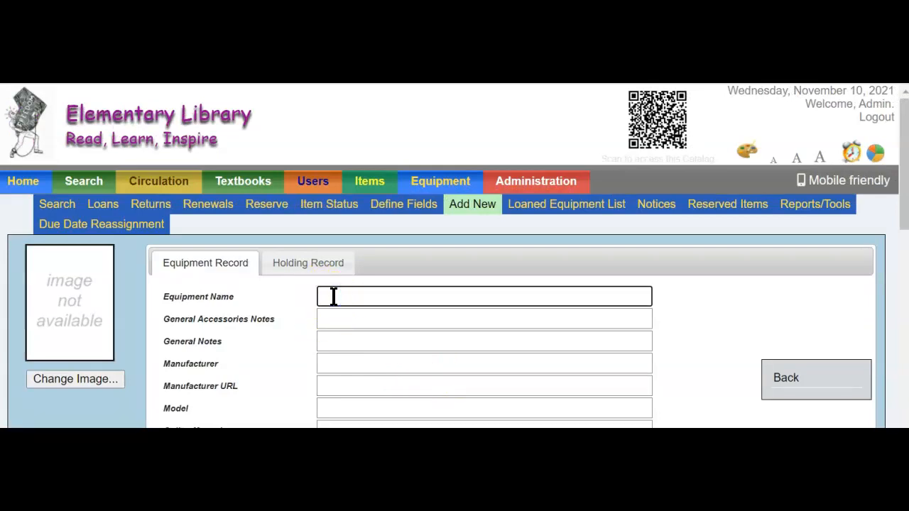
{"action": "type", "text": "iPad"}
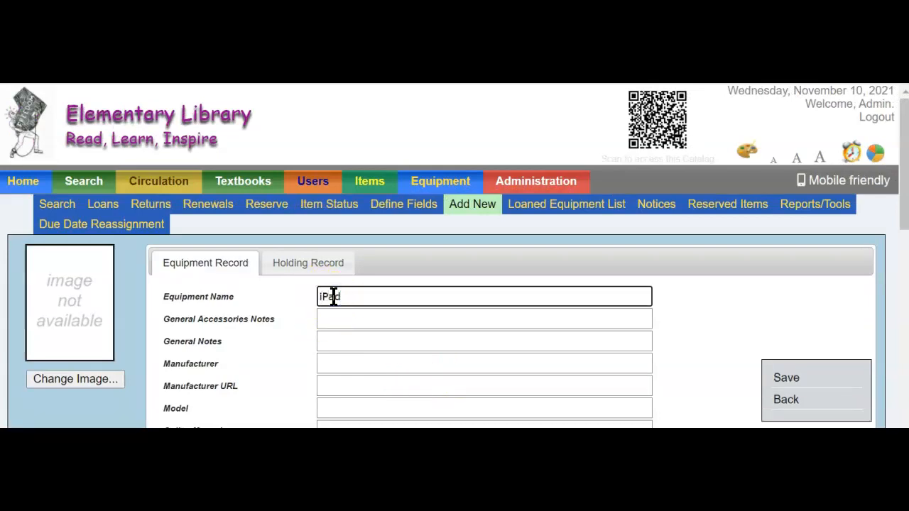
{"action": "type", "text": " #1"}
Fill in the general accessories notes with "Includes cord" and set the model to iPad MK3
{"action": "left_click", "coordinate": [336, 320]}
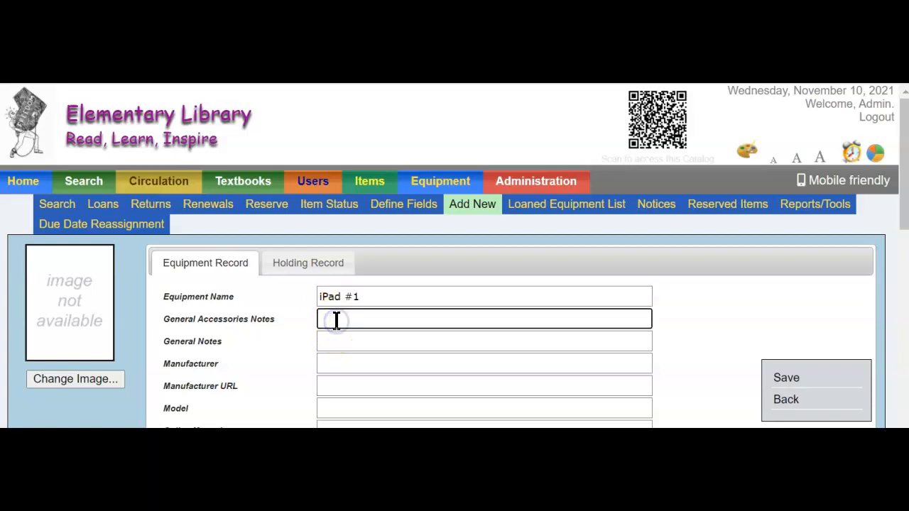
{"action": "type", "text": "Includes cord"}
{"action": "scroll", "coordinate": [336, 321], "scroll_direction": "down", "scroll_amount": 2}
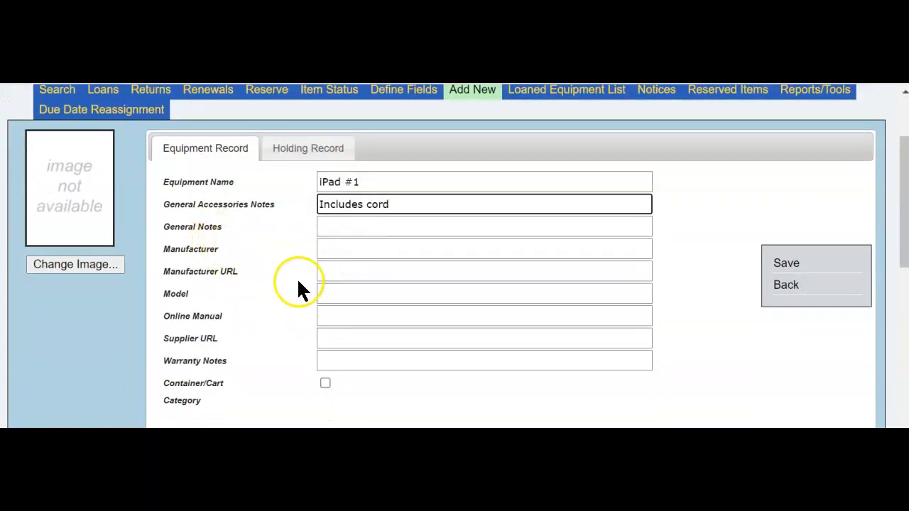
{"action": "left_click", "coordinate": [341, 290]}
{"action": "type", "text": "iP"}
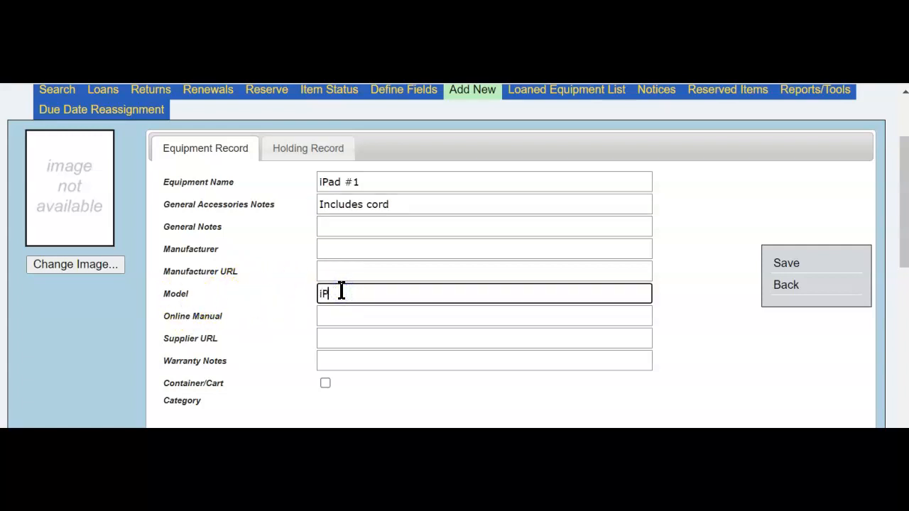
{"action": "type", "text": "ad MK3"}
Start a new holding for iPad #1 with starting barcode IPAD1 and item type iPad
{"action": "left_click", "coordinate": [294, 149]}
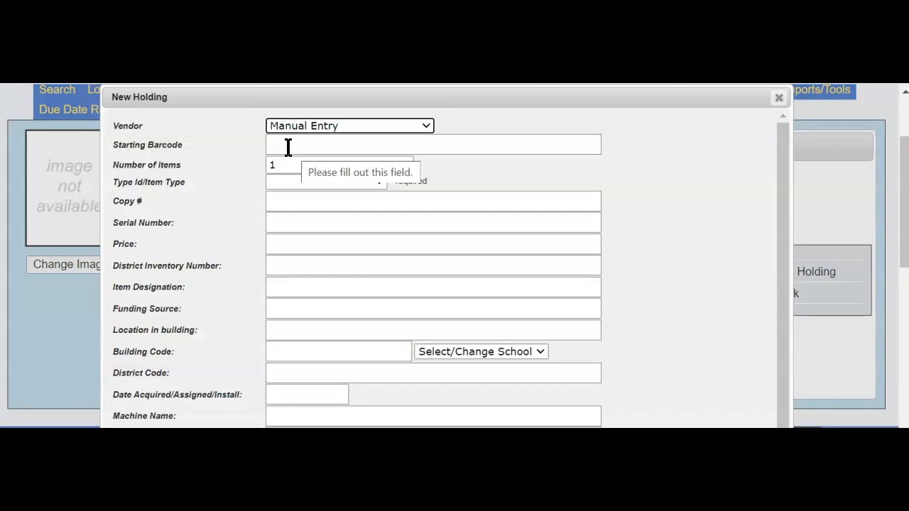
{"action": "left_click", "coordinate": [285, 146]}
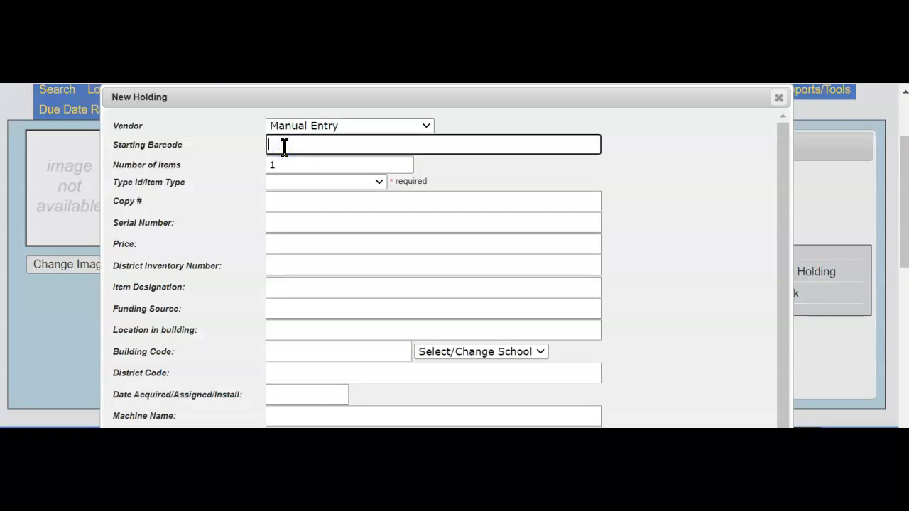
{"action": "type", "text": "IPAD1"}
{"action": "left_click", "coordinate": [378, 180]}
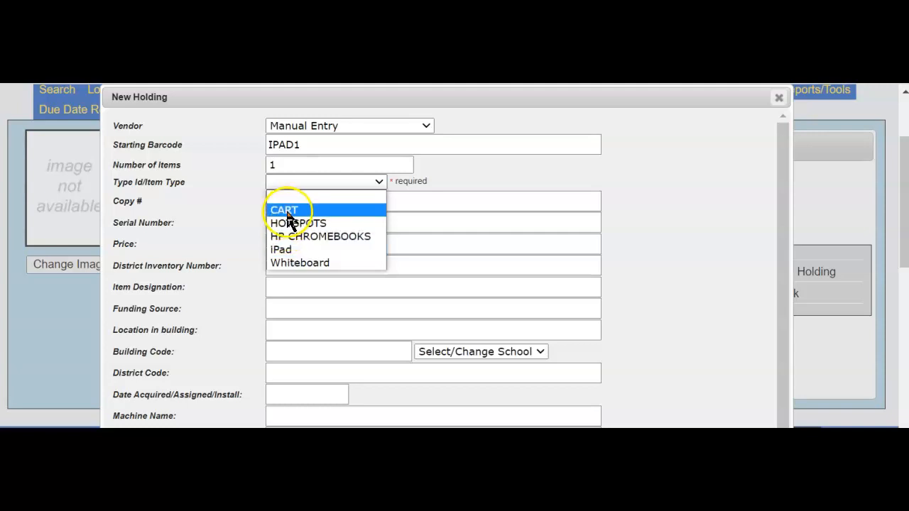
{"action": "left_click", "coordinate": [284, 249]}
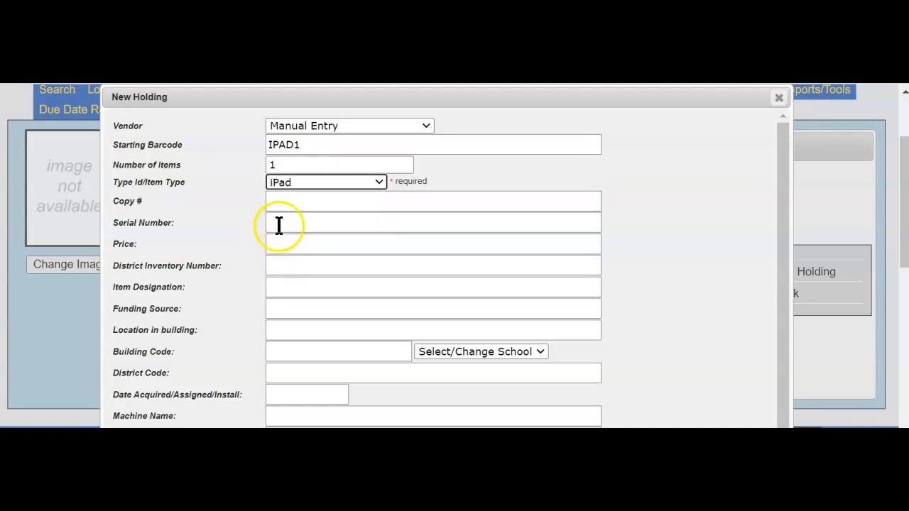
Set the holding's price to $250.00 and its location in building to Library
{"action": "left_click", "coordinate": [282, 245]}
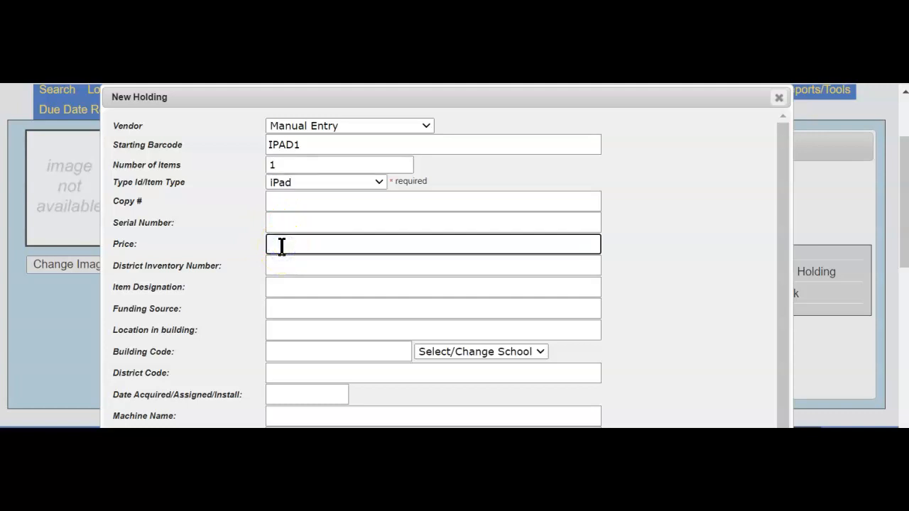
{"action": "type", "text": "$250.00"}
{"action": "left_click", "coordinate": [288, 249]}
{"action": "left_click", "coordinate": [278, 329]}
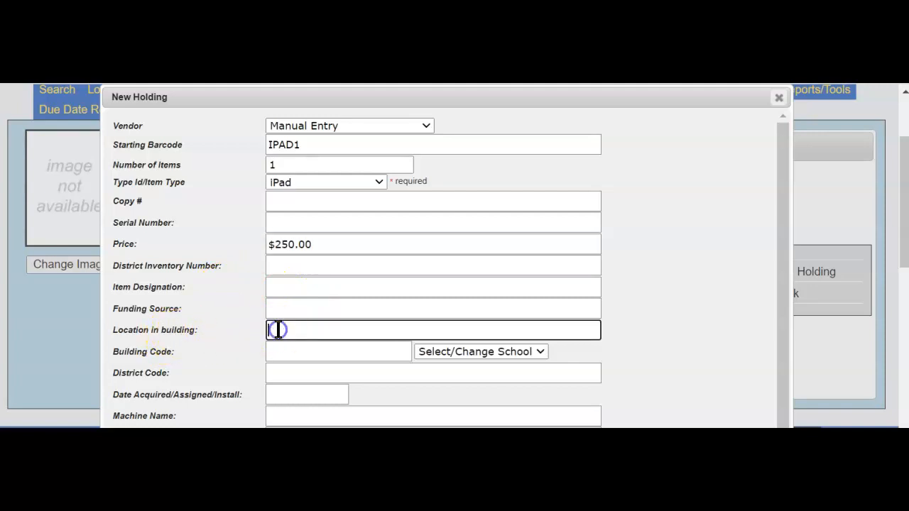
{"action": "type", "text": "Lib"}
{"action": "type", "text": "raru"}
{"action": "key", "text": "BackSpace"}
{"action": "type", "text": "y"}
Review the remaining optional holding fields down to Accessories and save the IPAD1 holding
{"action": "scroll", "coordinate": [279, 323], "scroll_direction": "down", "scroll_amount": 3}
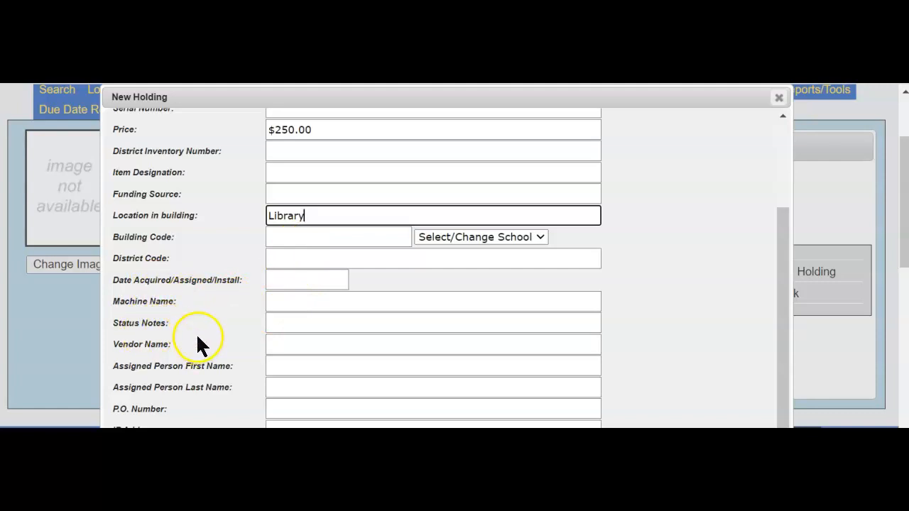
{"action": "scroll", "coordinate": [197, 332], "scroll_direction": "down", "scroll_amount": 1}
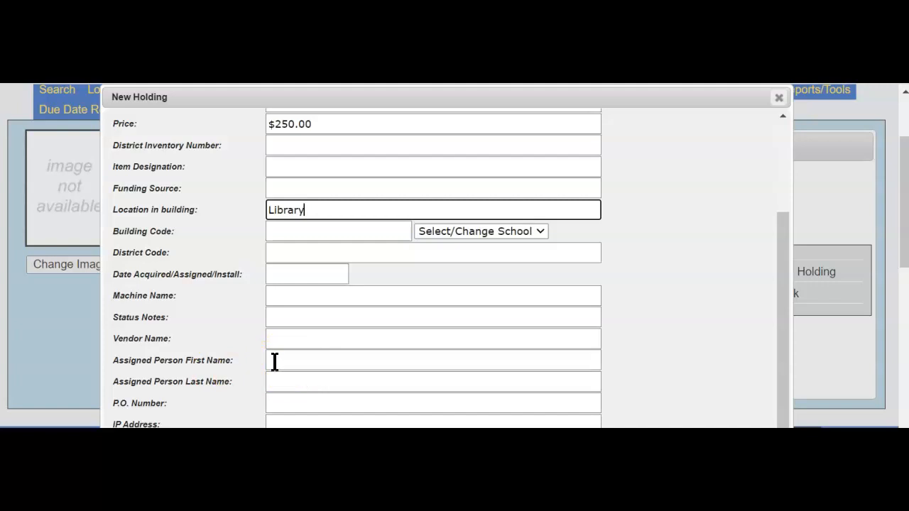
{"action": "scroll", "coordinate": [274, 360], "scroll_direction": "down", "scroll_amount": 2}
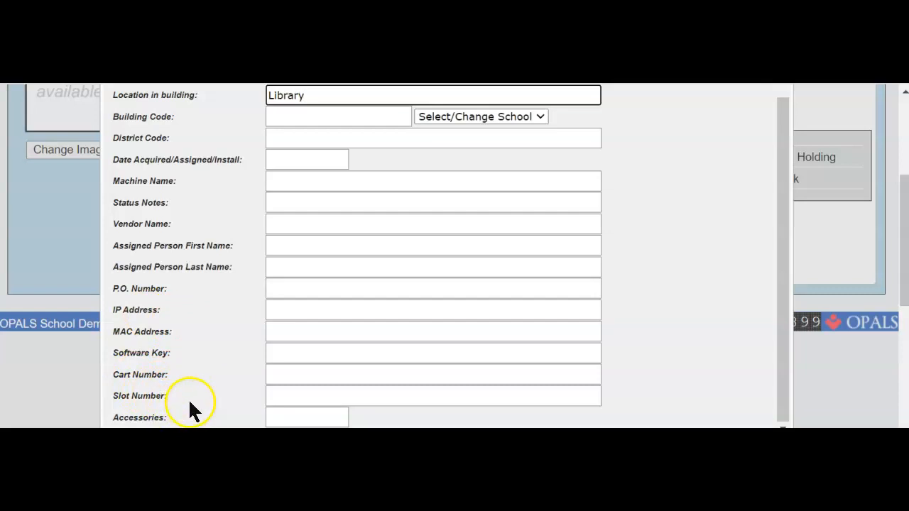
{"action": "scroll", "coordinate": [192, 399], "scroll_direction": "up", "scroll_amount": 3}
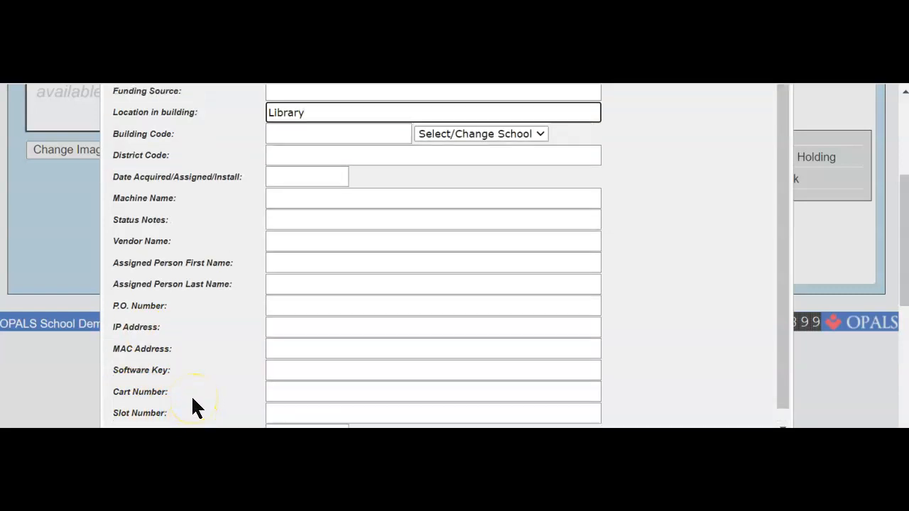
{"action": "scroll", "coordinate": [216, 375], "scroll_direction": "up", "scroll_amount": 3}
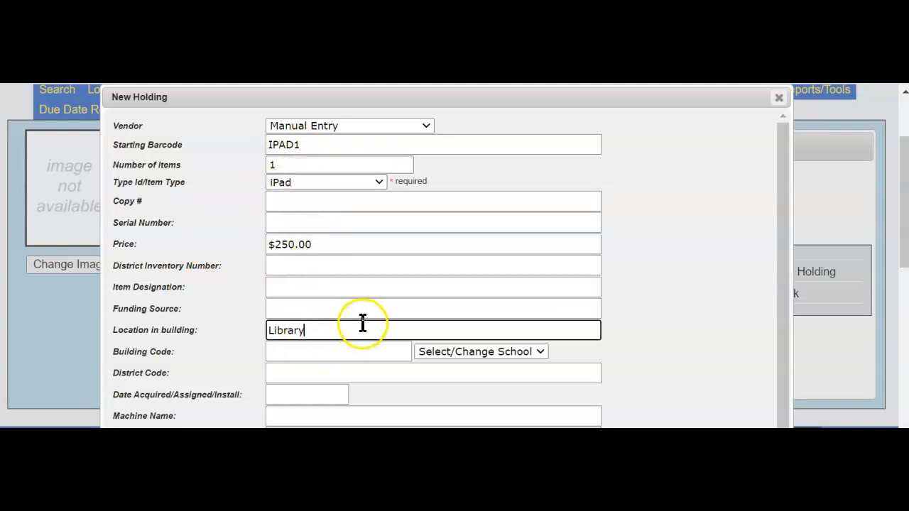
{"action": "scroll", "coordinate": [461, 326], "scroll_direction": "down", "scroll_amount": 2}
{"action": "scroll", "coordinate": [669, 341], "scroll_direction": "down", "scroll_amount": 2}
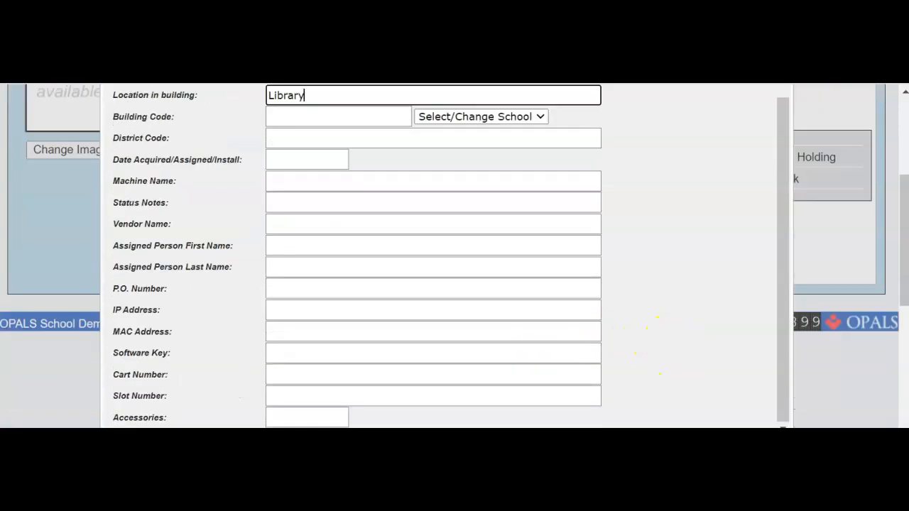
{"action": "key", "text": "Return"}
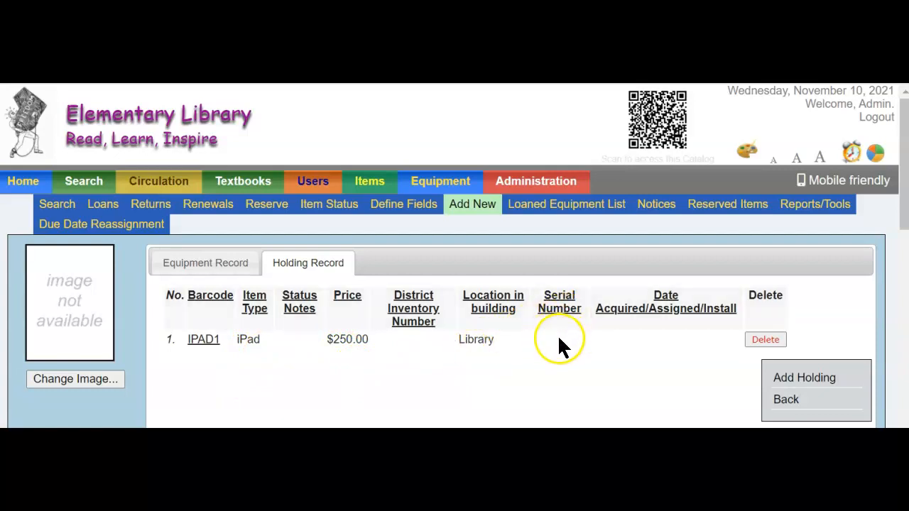
Start another equipment record and enter iPad #2 as the equipment name
{"action": "mouse_move", "coordinate": [440, 179]}
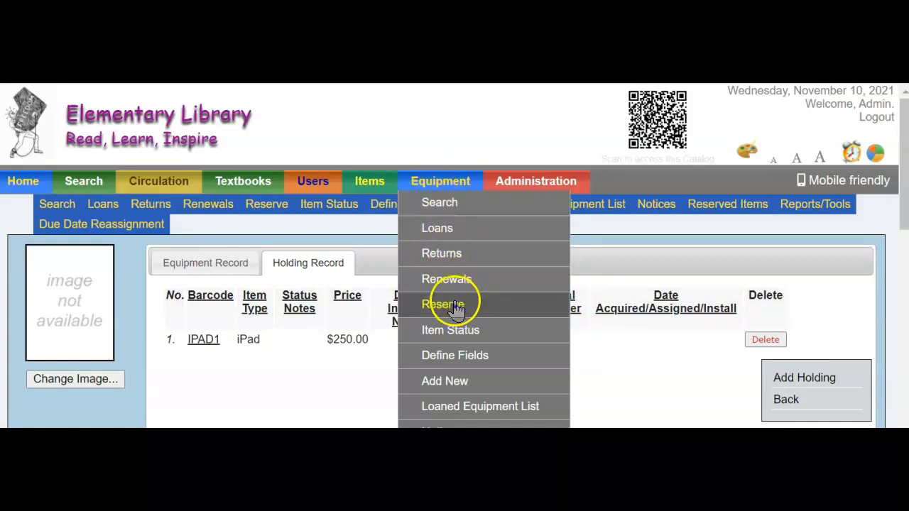
{"action": "left_click", "coordinate": [453, 383]}
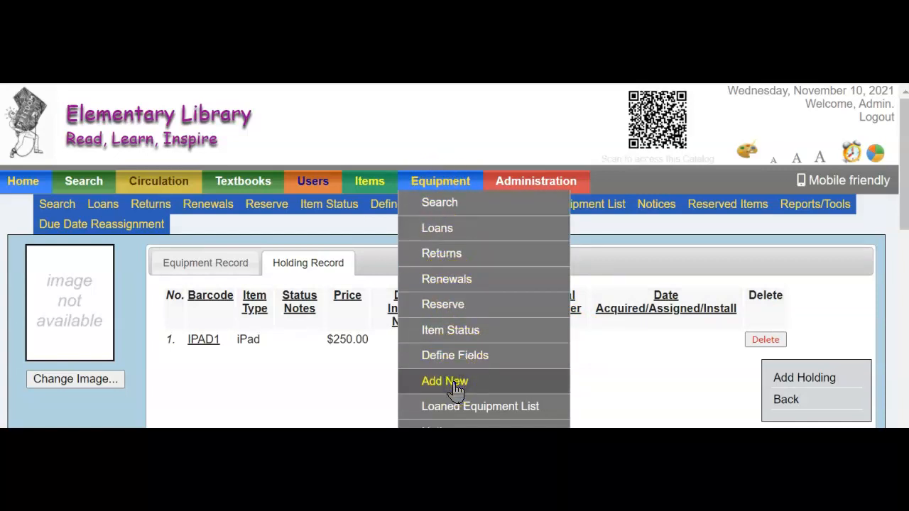
{"action": "left_click", "coordinate": [364, 299]}
{"action": "type", "text": "iPad"}
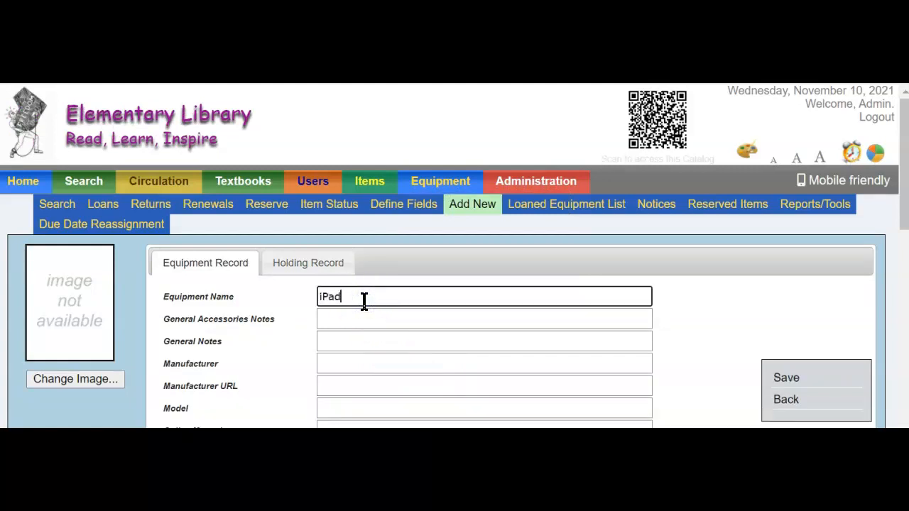
{"action": "type", "text": " #2"}
Enter "Includes cord" as the general accessories notes and iPad MK3 as the model for iPad #2
{"action": "left_click", "coordinate": [354, 321]}
{"action": "type", "text": "Inc"}
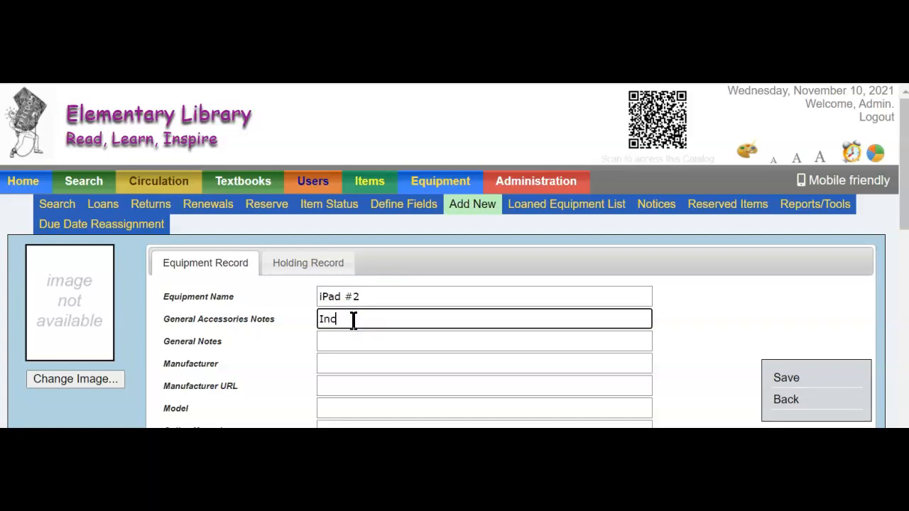
{"action": "type", "text": "ludes cord"}
{"action": "scroll", "coordinate": [349, 325], "scroll_direction": "down", "scroll_amount": 2}
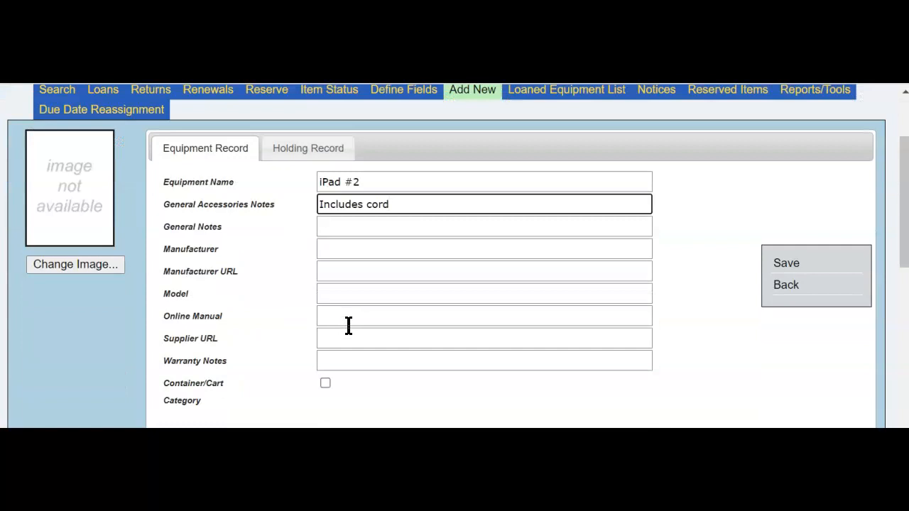
{"action": "left_click", "coordinate": [339, 296]}
{"action": "type", "text": "i"}
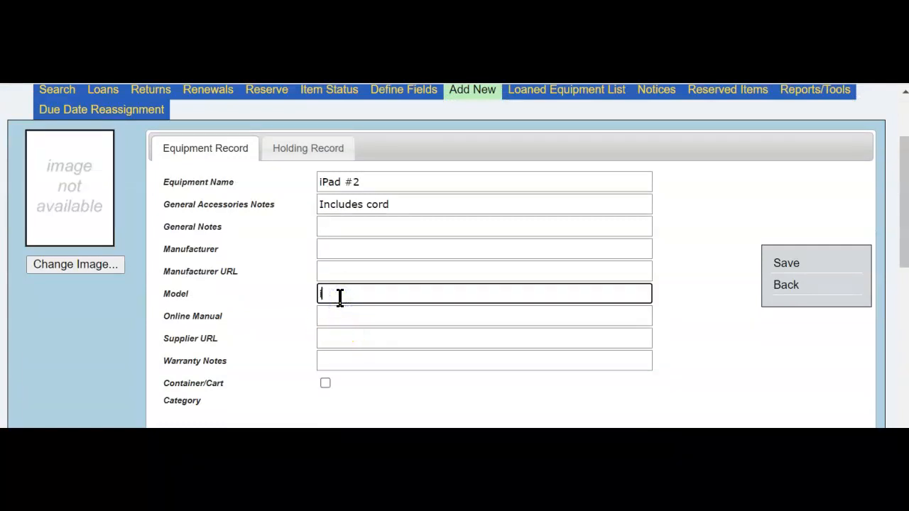
{"action": "type", "text": "Pad MK3"}
Start a new holding for iPad #2 with starting barcode IPAD2 and item type iPad
{"action": "left_click", "coordinate": [301, 150]}
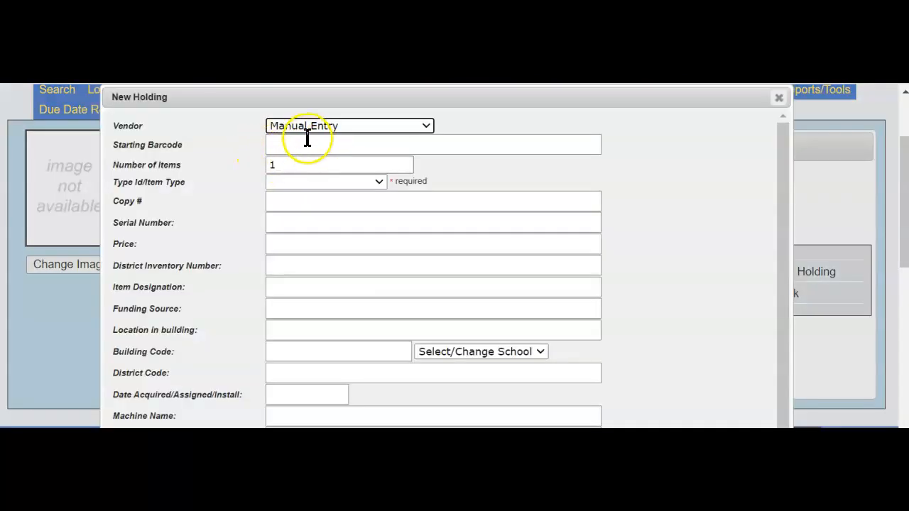
{"action": "left_click", "coordinate": [287, 144]}
{"action": "type", "text": "IPAD2"}
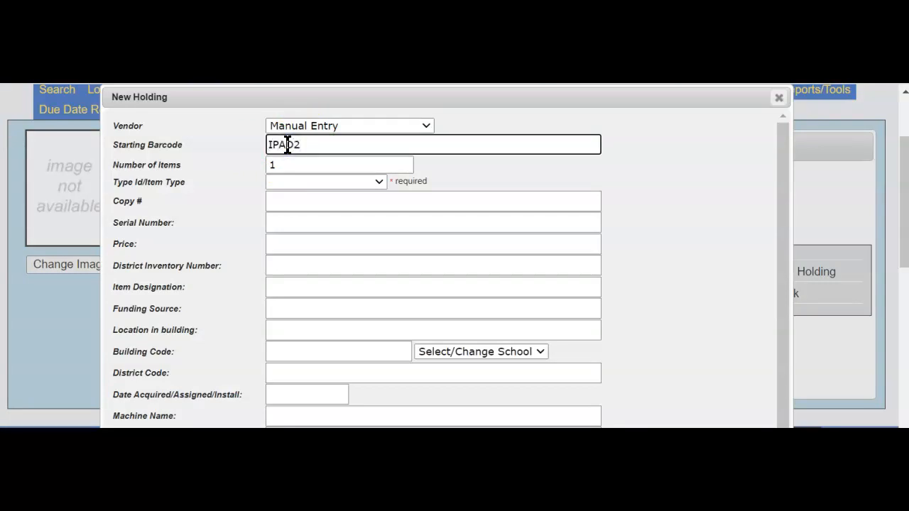
{"action": "left_click", "coordinate": [291, 167]}
{"action": "left_click", "coordinate": [300, 179]}
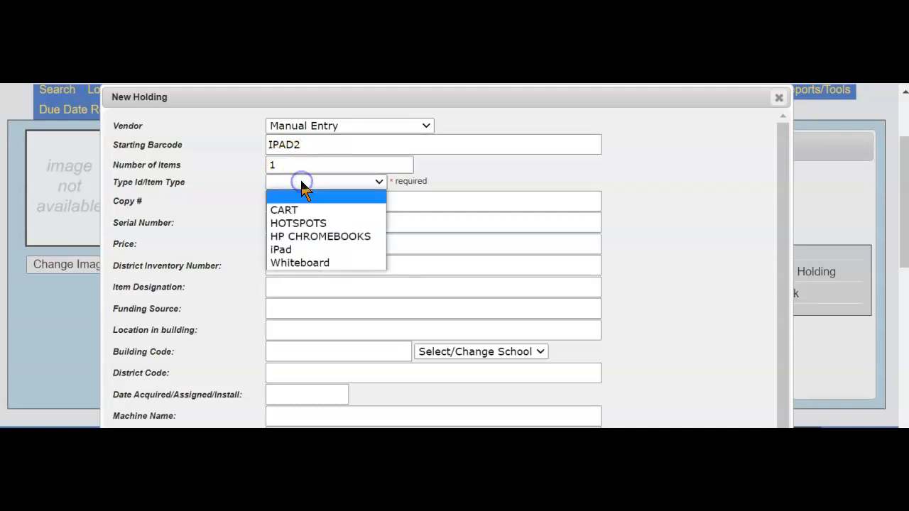
{"action": "left_click", "coordinate": [301, 248]}
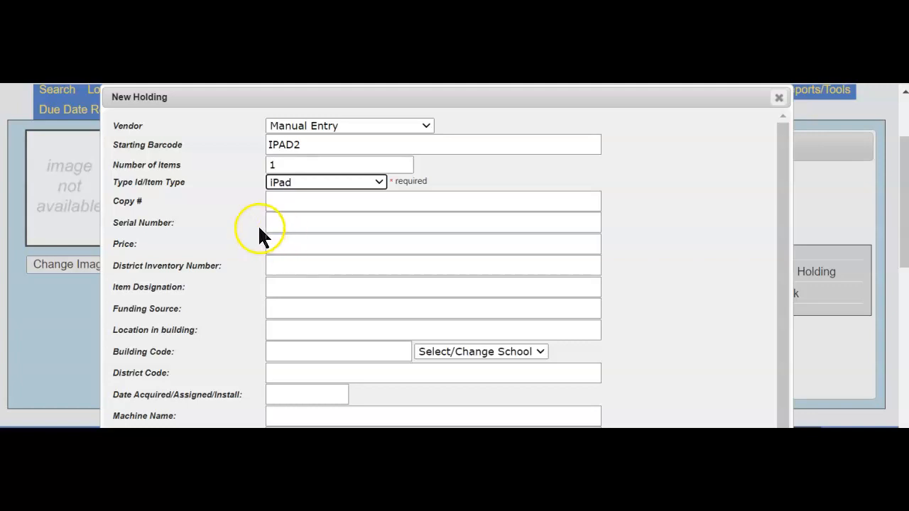
Give the IPAD2 holding a price of $250.00 and the location Library, and save it
{"action": "left_click", "coordinate": [271, 242]}
{"action": "type", "text": "325"}
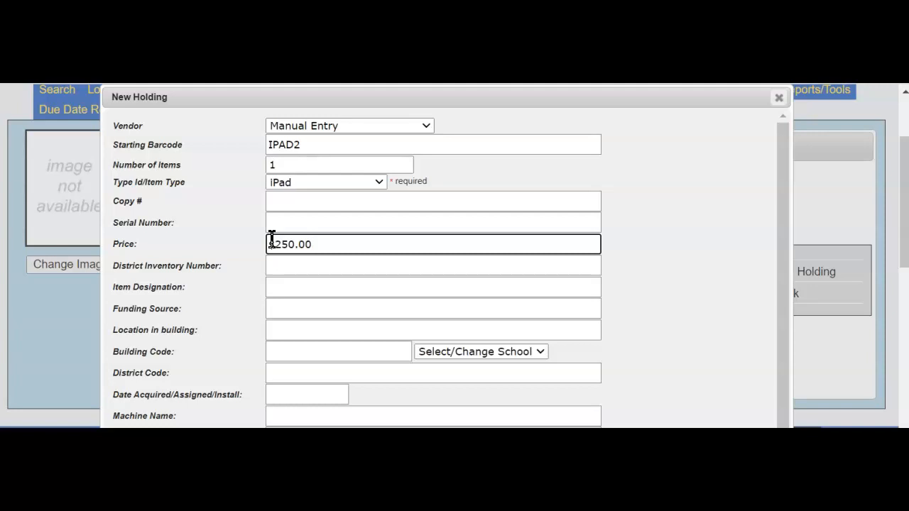
{"action": "scroll", "coordinate": [272, 238], "scroll_direction": "down", "scroll_amount": 3}
{"action": "left_click", "coordinate": [301, 218]}
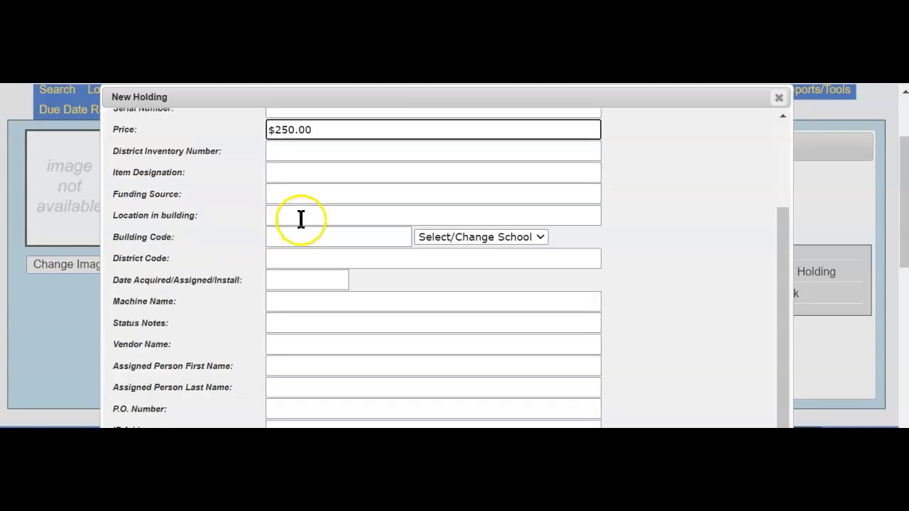
{"action": "type", "text": "Library"}
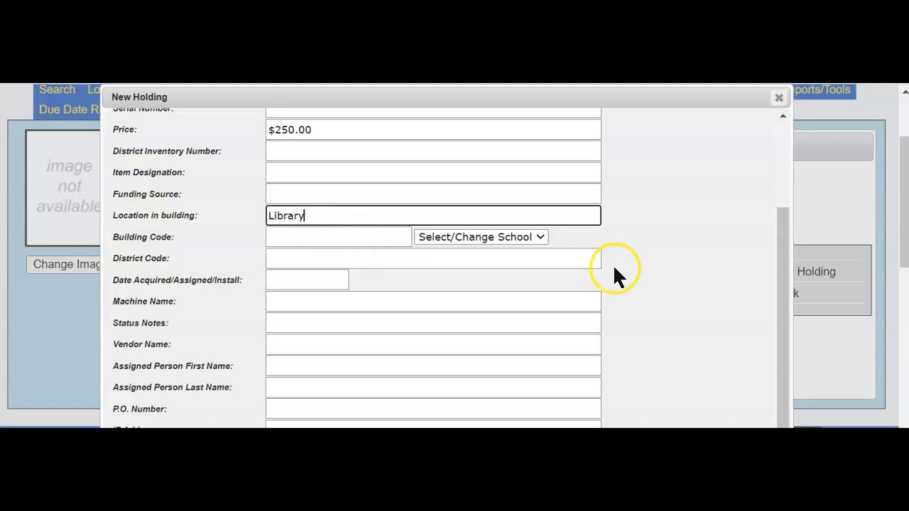
{"action": "scroll", "coordinate": [627, 260], "scroll_direction": "down", "scroll_amount": 1}
{"action": "scroll", "coordinate": [710, 294], "scroll_direction": "down", "scroll_amount": 5}
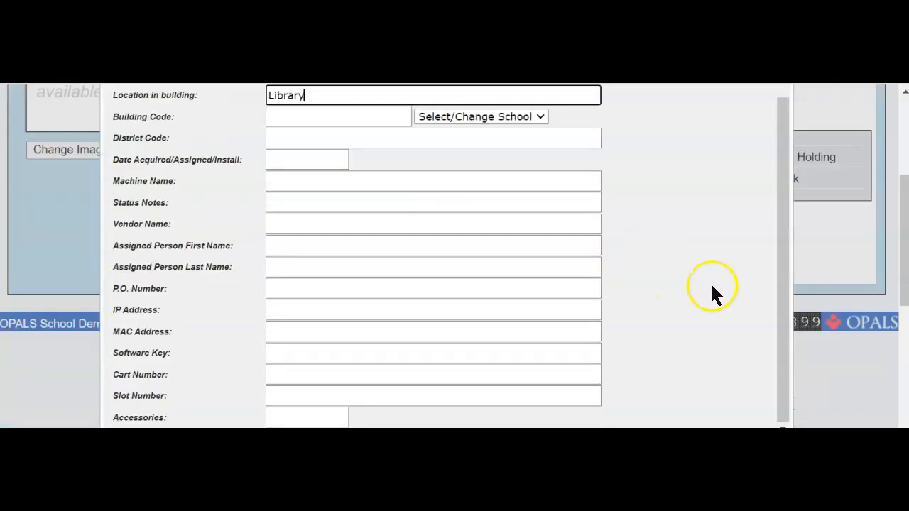
{"action": "left_click", "coordinate": [671, 348]}
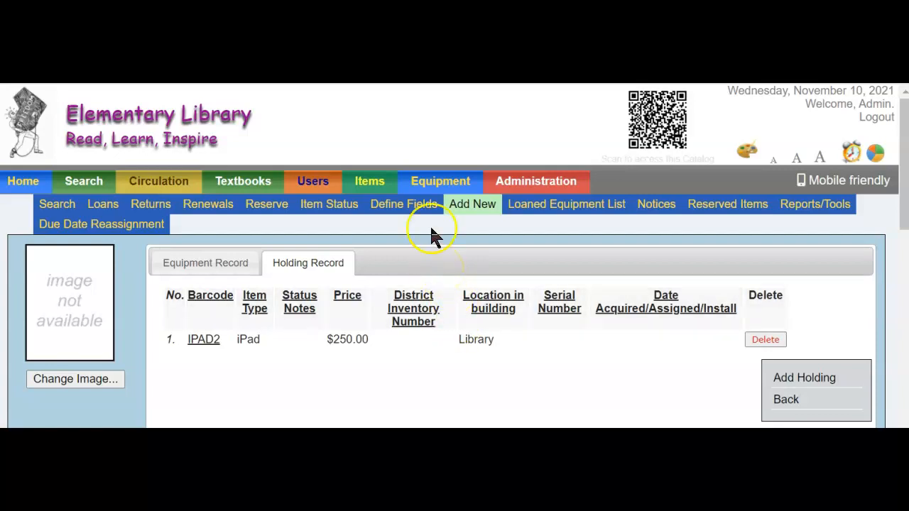
Start a new equipment record named Ukulele, correcting the misspelled name with the suggested spelling
{"action": "mouse_move", "coordinate": [438, 181]}
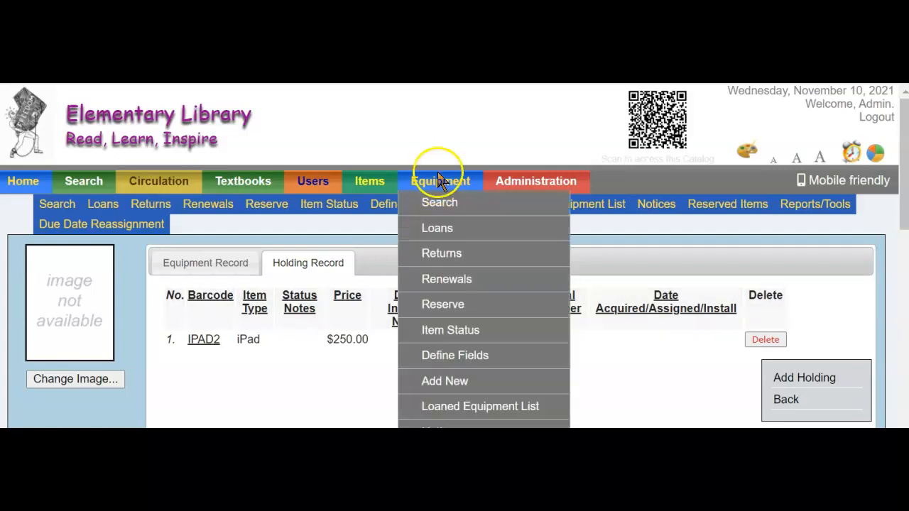
{"action": "left_click", "coordinate": [445, 383]}
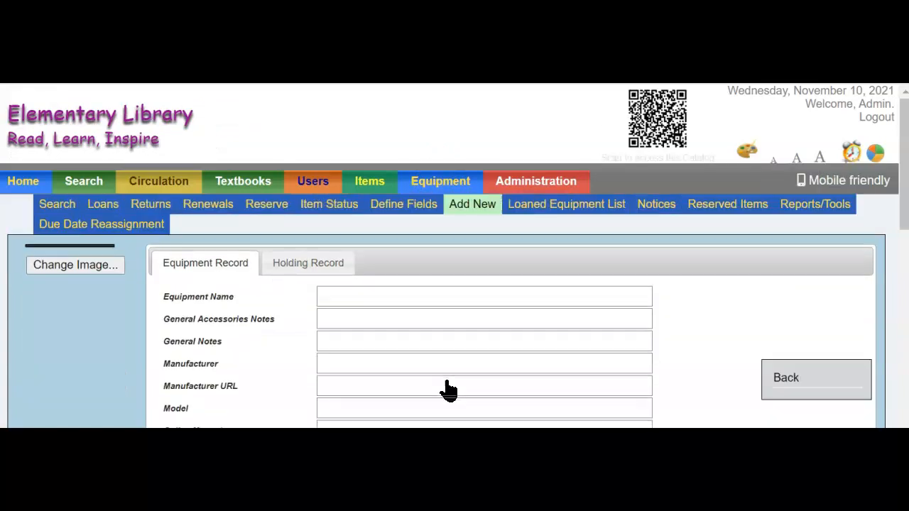
{"action": "left_click", "coordinate": [360, 299]}
{"action": "type", "text": "Ukelele"}
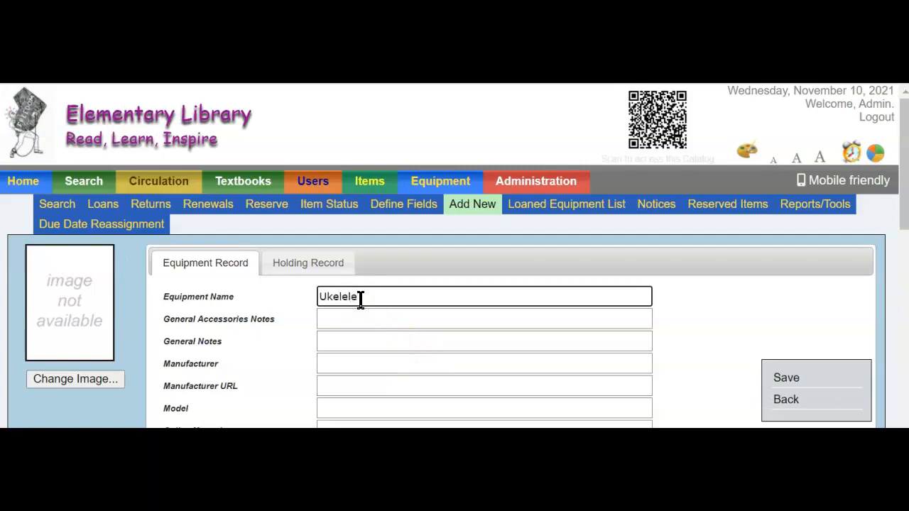
{"action": "left_click", "coordinate": [327, 297]}
{"action": "right_click", "coordinate": [327, 297]}
{"action": "left_click", "coordinate": [369, 91]}
{"action": "mouse_move", "coordinate": [419, 183]}
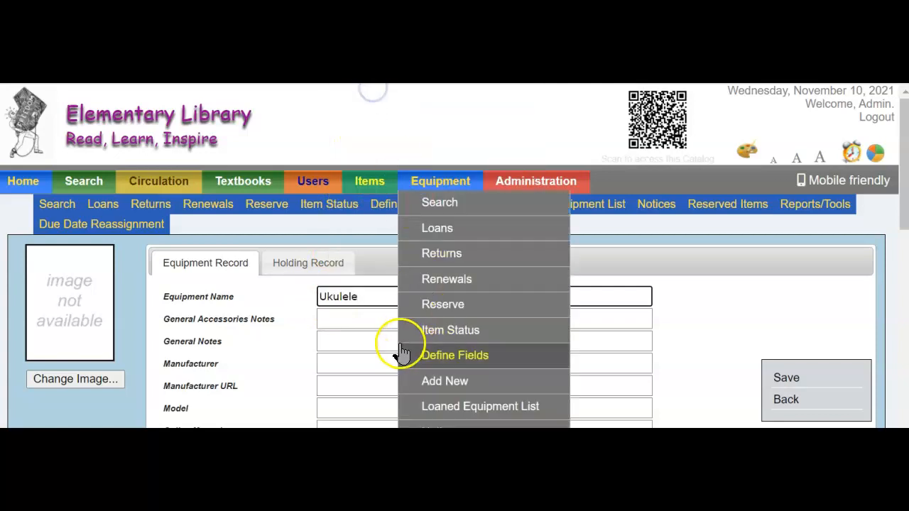
Set the Ukulele record's model to Martin U3 and fill in its general accessories notes
{"action": "scroll", "coordinate": [397, 347], "scroll_direction": "down", "scroll_amount": 2}
{"action": "left_click", "coordinate": [330, 293]}
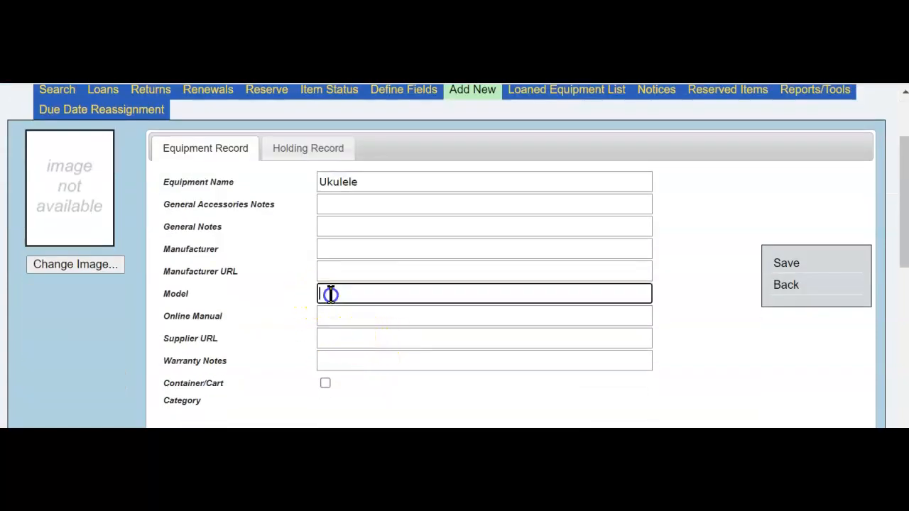
{"action": "type", "text": "Mar"}
{"action": "type", "text": "tin"}
{"action": "type", "text": " U2"}
{"action": "left_click", "coordinate": [327, 202]}
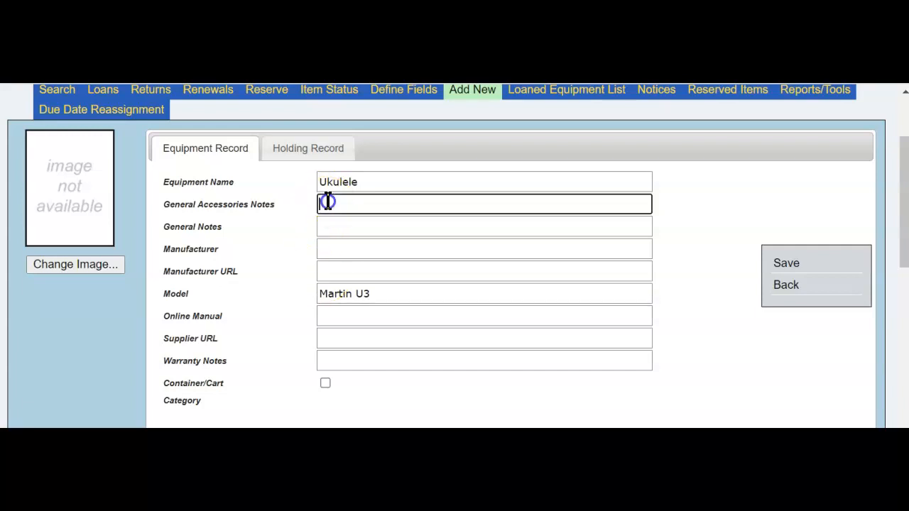
{"action": "type", "text": "Ster"}
{"action": "left_click", "coordinate": [311, 144]}
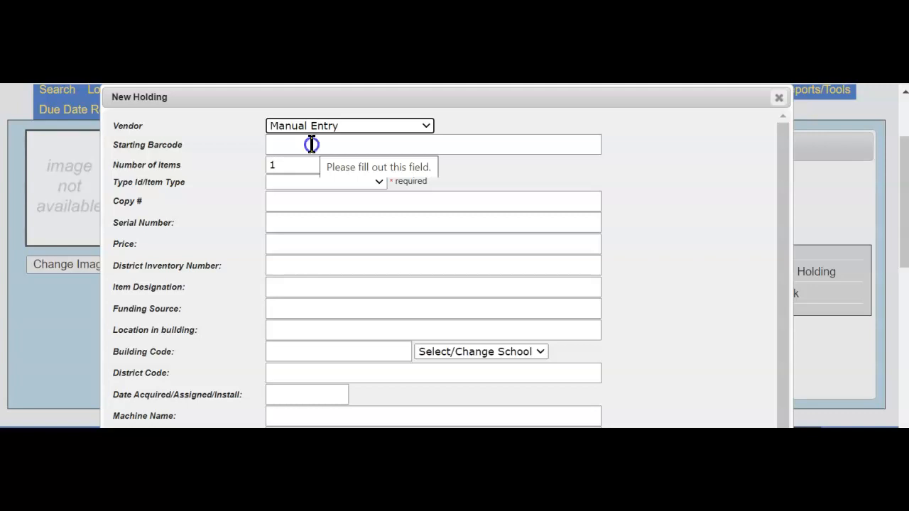
{"action": "left_click", "coordinate": [311, 144]}
{"action": "type", "text": "U1"}
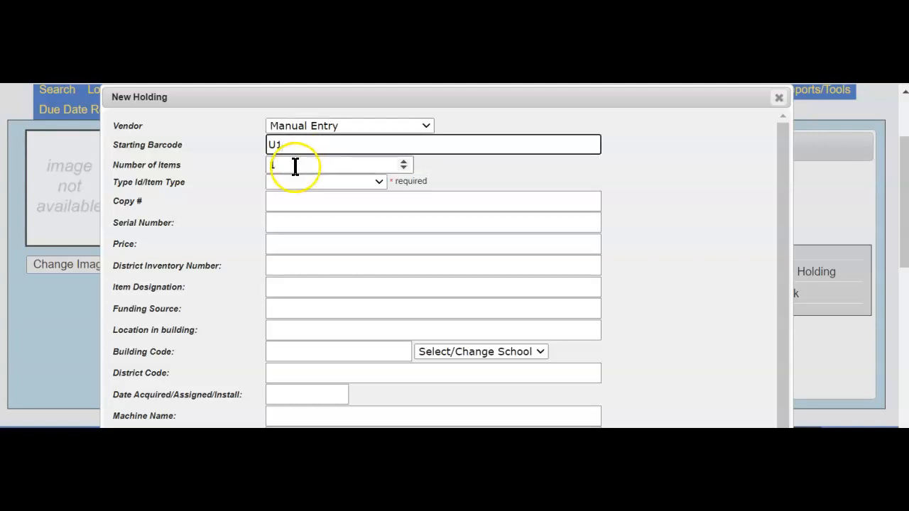
{"action": "left_click", "coordinate": [376, 182]}
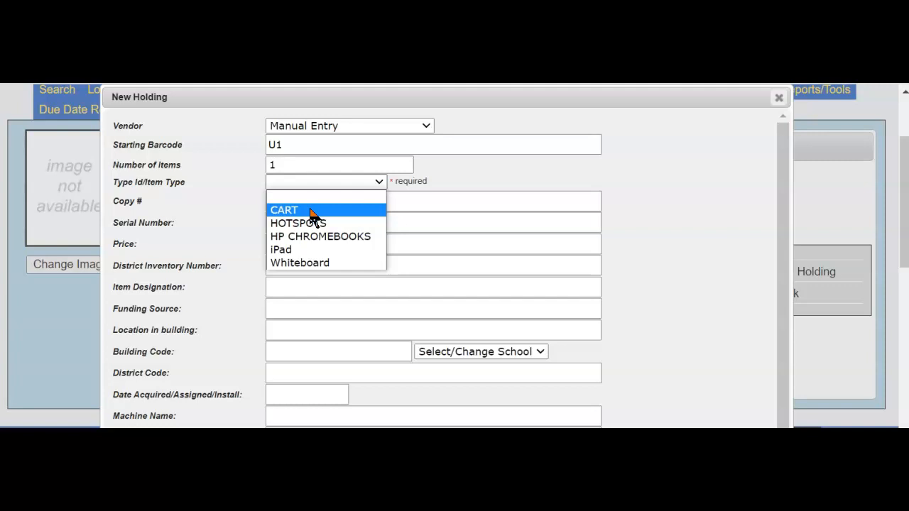
{"action": "left_click", "coordinate": [778, 98]}
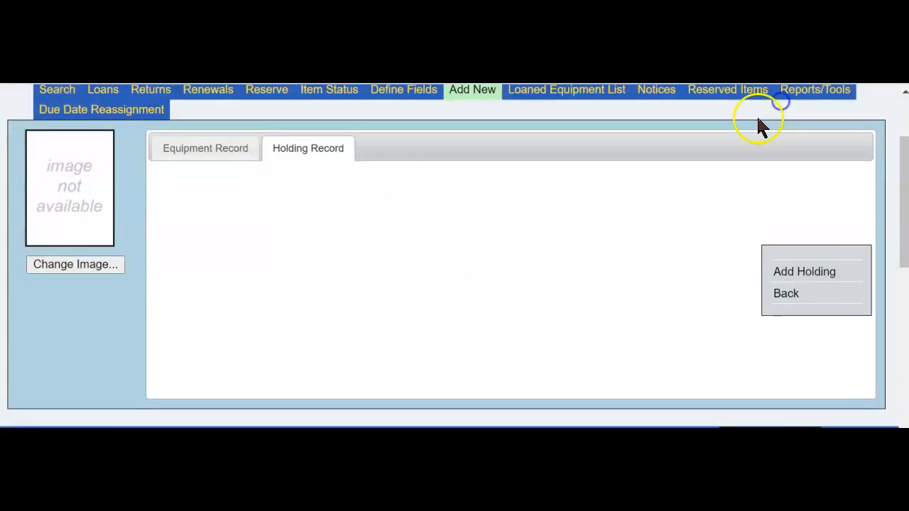
Open the item types in the administration preferences and display only the Equipment category
{"action": "scroll", "coordinate": [536, 257], "scroll_direction": "up", "scroll_amount": 2}
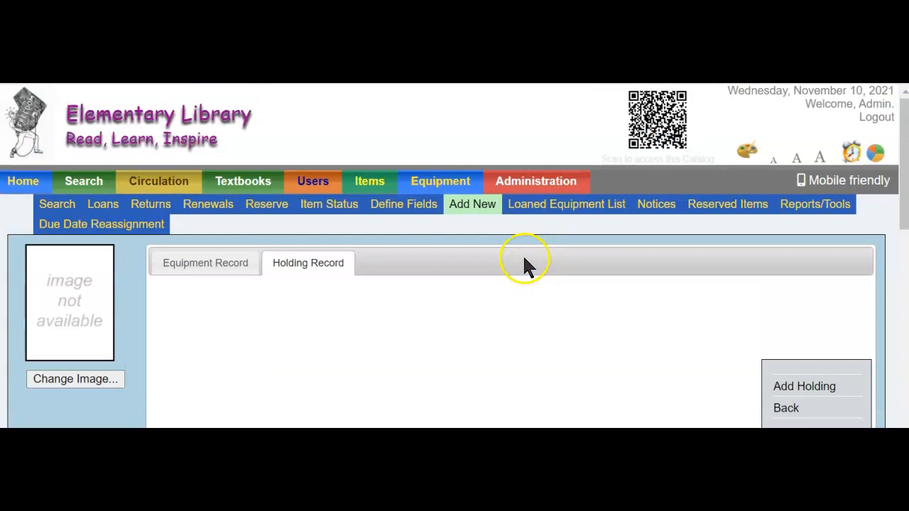
{"action": "mouse_move", "coordinate": [514, 186]}
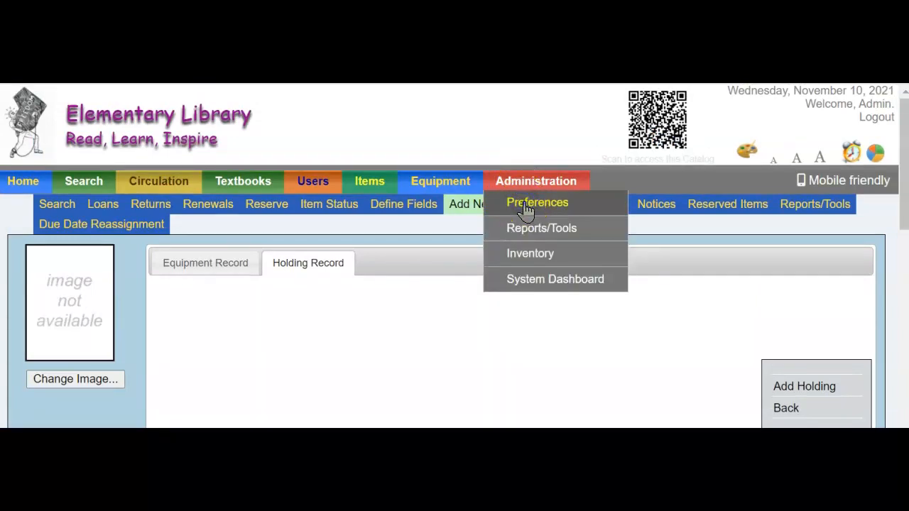
{"action": "left_click", "coordinate": [525, 207]}
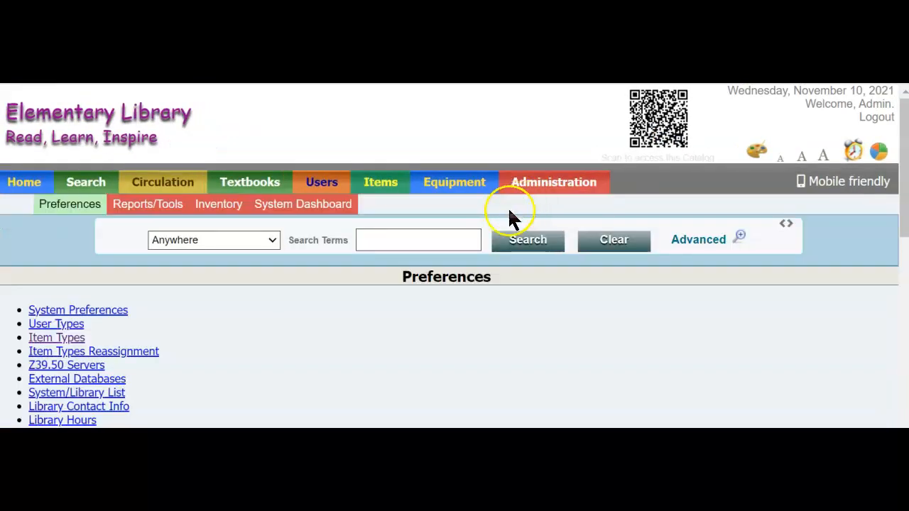
{"action": "left_click", "coordinate": [54, 339]}
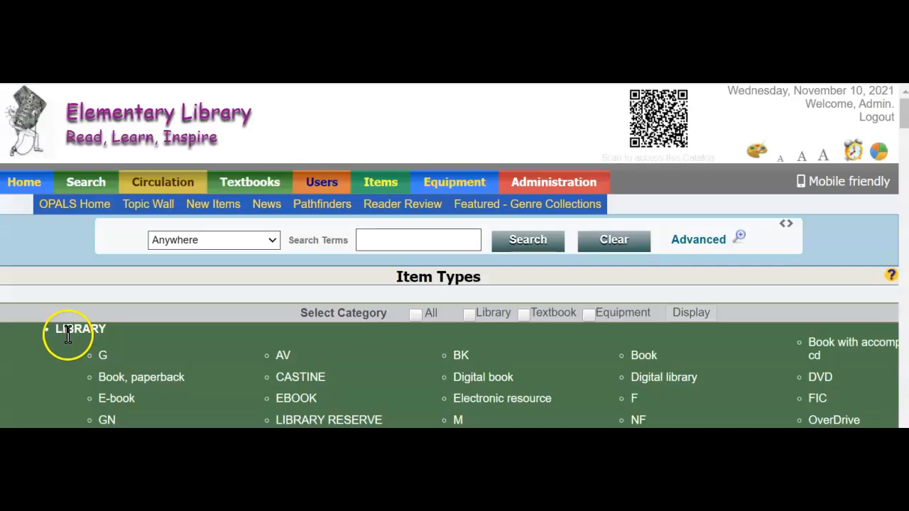
{"action": "scroll", "coordinate": [67, 335], "scroll_direction": "down", "scroll_amount": 2}
{"action": "left_click", "coordinate": [588, 199]}
{"action": "left_click", "coordinate": [681, 198]}
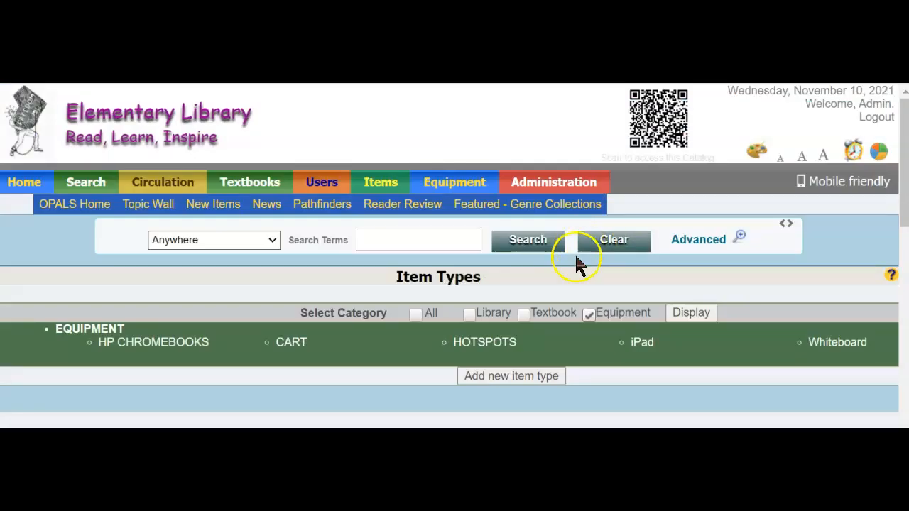
Add an equipment item type with the ID Ukulele, correcting its spelling with the suggested word, and save it
{"action": "scroll", "coordinate": [575, 256], "scroll_direction": "down", "scroll_amount": 3}
{"action": "left_click", "coordinate": [525, 148]}
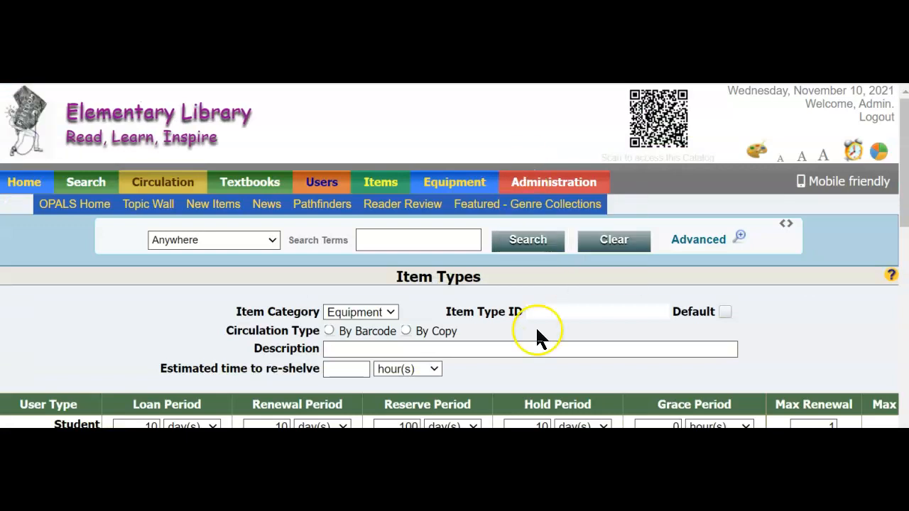
{"action": "left_click", "coordinate": [570, 311]}
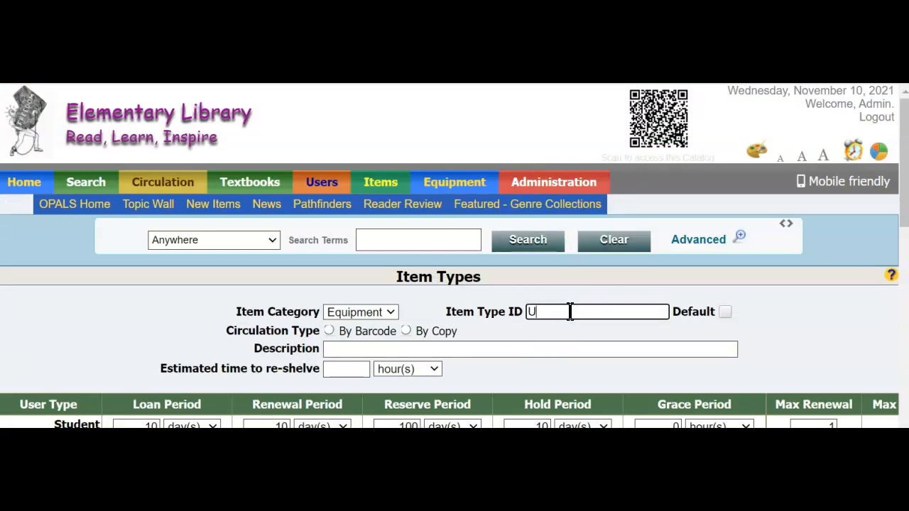
{"action": "type", "text": "Ukelele"}
{"action": "right_click", "coordinate": [547, 314]}
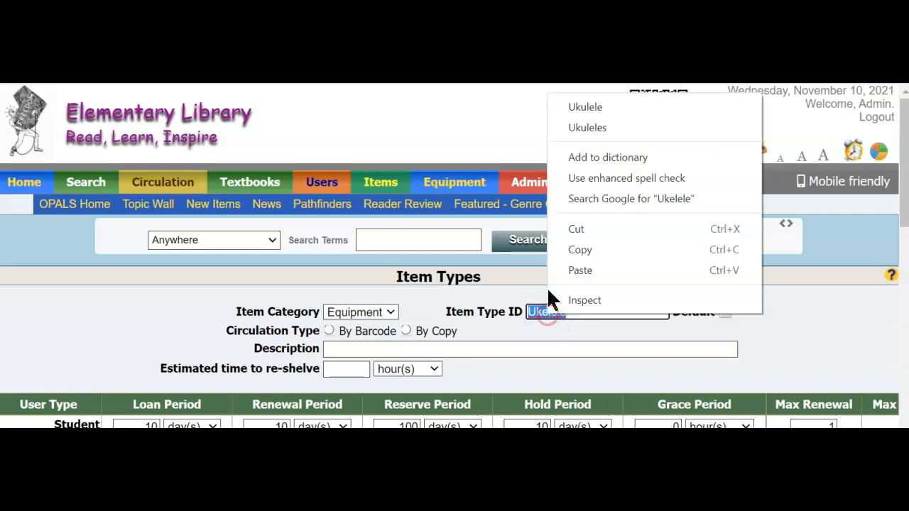
{"action": "left_click", "coordinate": [590, 107]}
{"action": "scroll", "coordinate": [558, 289], "scroll_direction": "down", "scroll_amount": 2}
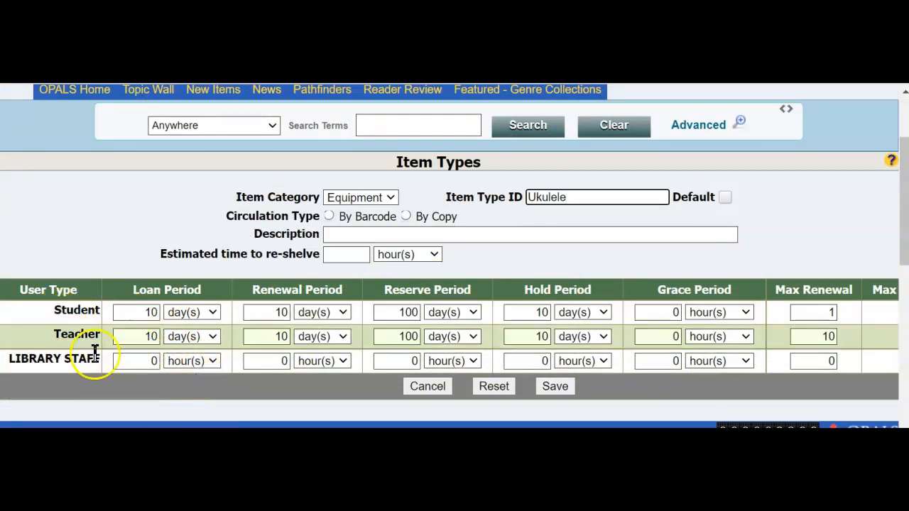
{"action": "left_click", "coordinate": [555, 387]}
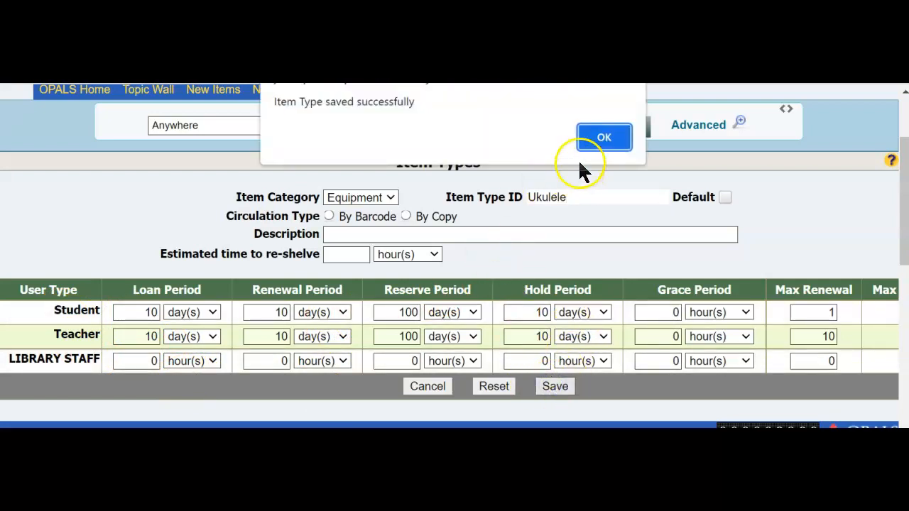
{"action": "left_click", "coordinate": [600, 138]}
Examine the Ukulele item type's loan settings and compare its item count with that of Whiteboard
{"action": "scroll", "coordinate": [505, 274], "scroll_direction": "up", "scroll_amount": 3}
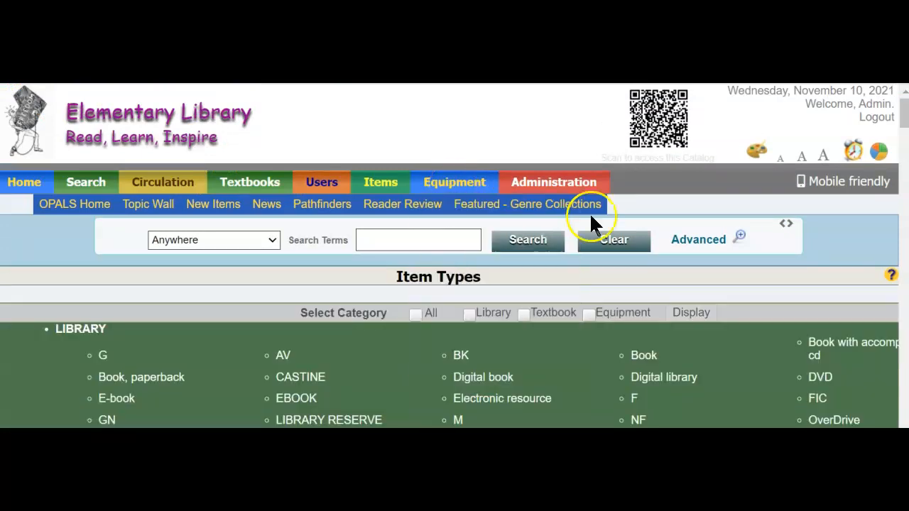
{"action": "scroll", "coordinate": [634, 235], "scroll_direction": "down", "scroll_amount": 10}
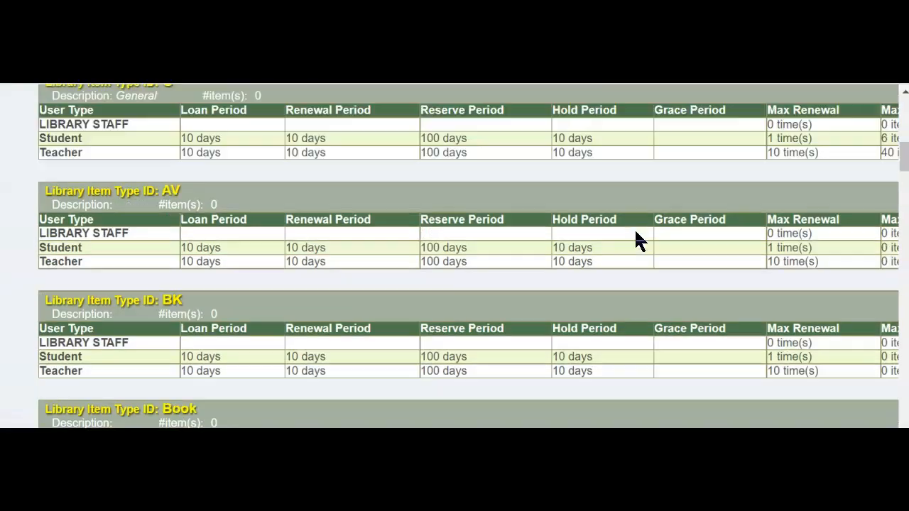
{"action": "scroll", "coordinate": [634, 228], "scroll_direction": "up", "scroll_amount": 5}
{"action": "scroll", "coordinate": [636, 227], "scroll_direction": "down", "scroll_amount": 20}
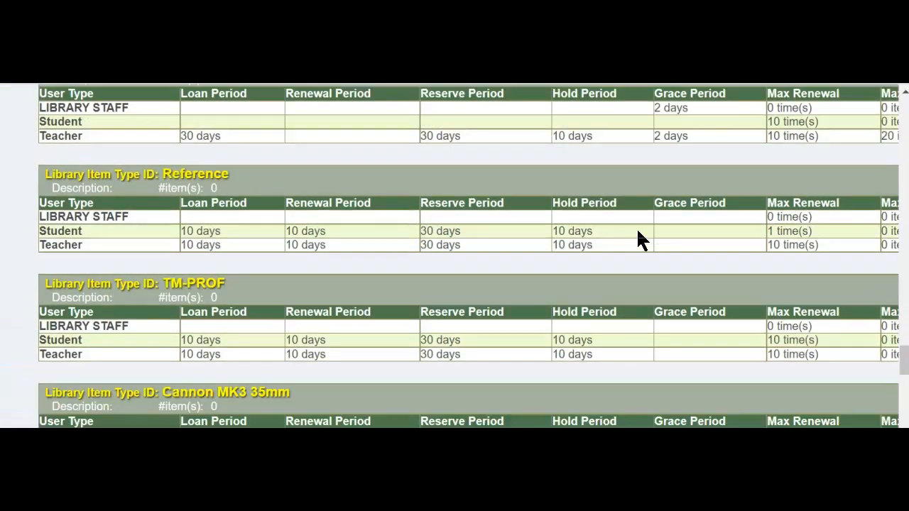
{"action": "scroll", "coordinate": [637, 233], "scroll_direction": "down", "scroll_amount": 10}
{"action": "left_click", "coordinate": [446, 248]}
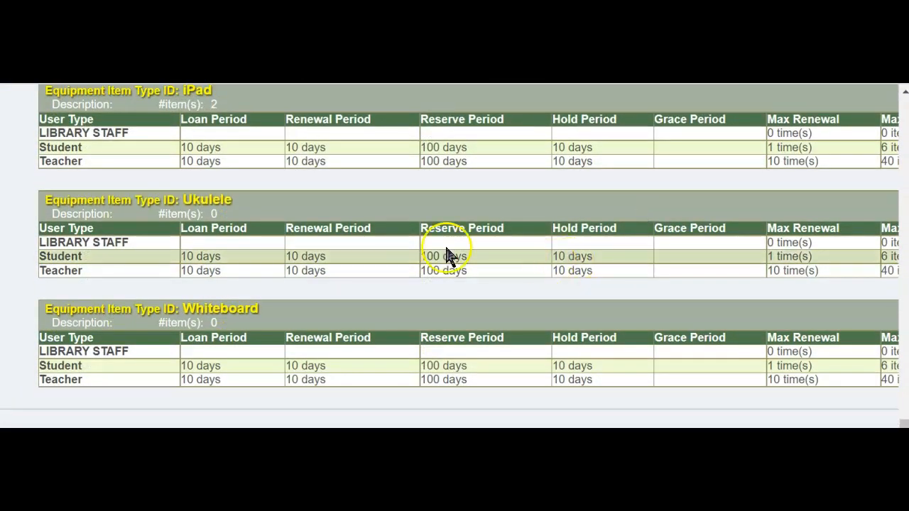
{"action": "double_click", "coordinate": [213, 215]}
{"action": "double_click", "coordinate": [213, 323]}
Copy the Ukulele item type's name and check the item count of the iPad type
{"action": "left_click_drag", "start_coordinate": [184, 198], "coordinate": [234, 200]}
{"action": "right_click", "coordinate": [228, 201]}
{"action": "left_click", "coordinate": [244, 214]}
{"action": "scroll", "coordinate": [216, 206], "scroll_direction": "up", "scroll_amount": 2}
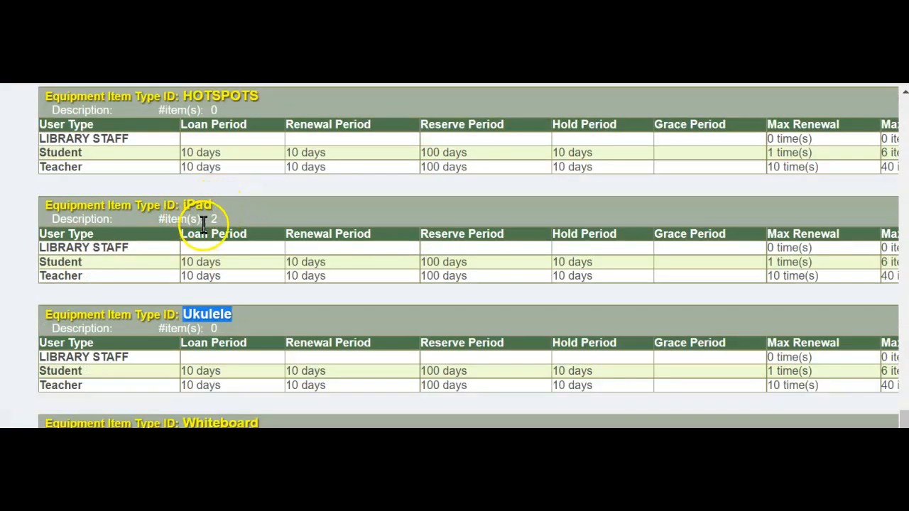
{"action": "left_click_drag", "start_coordinate": [210, 220], "coordinate": [224, 214]}
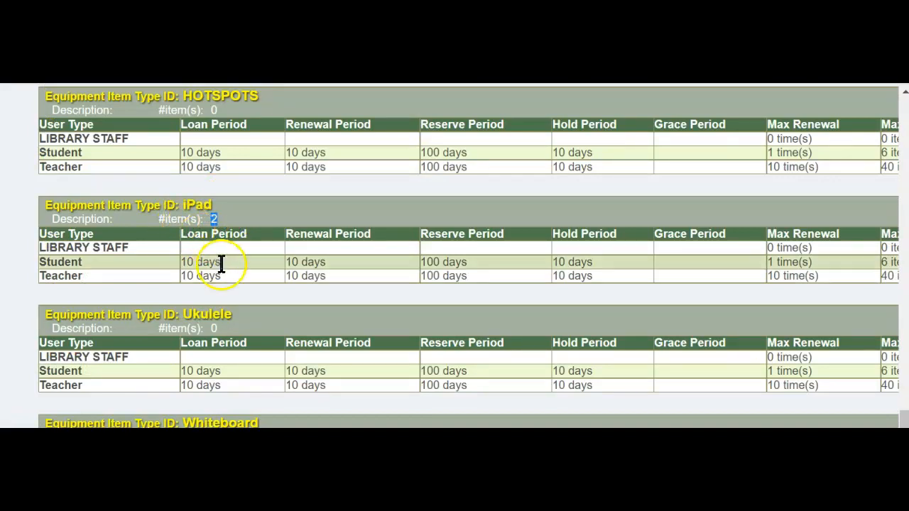
Start a new equipment record and paste the copied name Ukulele as its equipment name
{"action": "scroll", "coordinate": [220, 263], "scroll_direction": "up", "scroll_amount": 15}
{"action": "scroll", "coordinate": [224, 250], "scroll_direction": "up", "scroll_amount": 15}
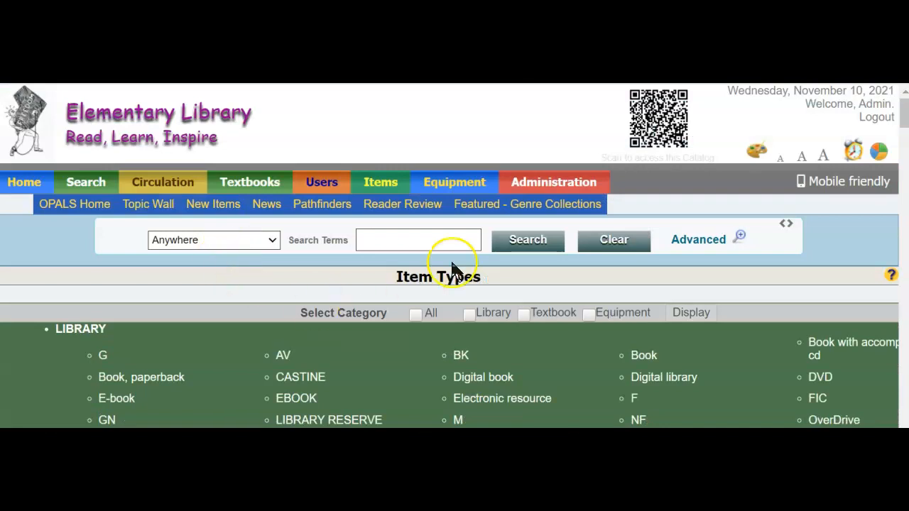
{"action": "mouse_move", "coordinate": [450, 178]}
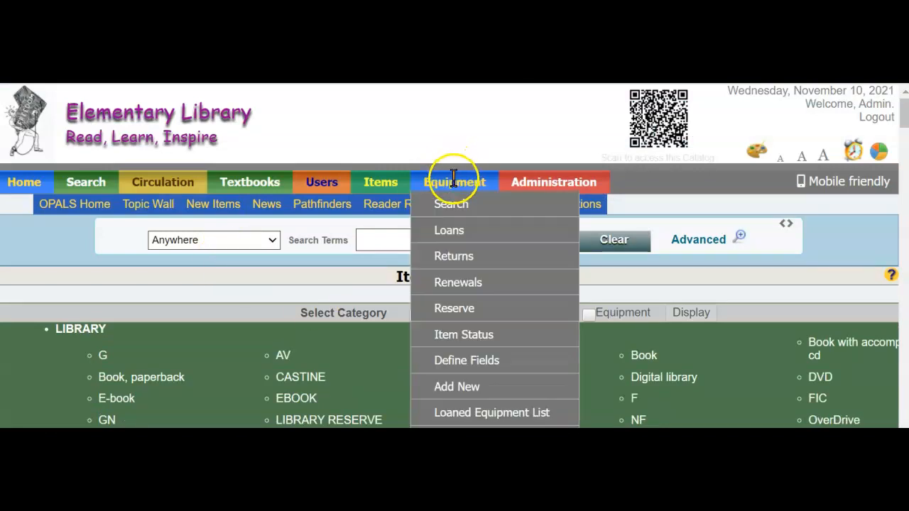
{"action": "left_click", "coordinate": [462, 392]}
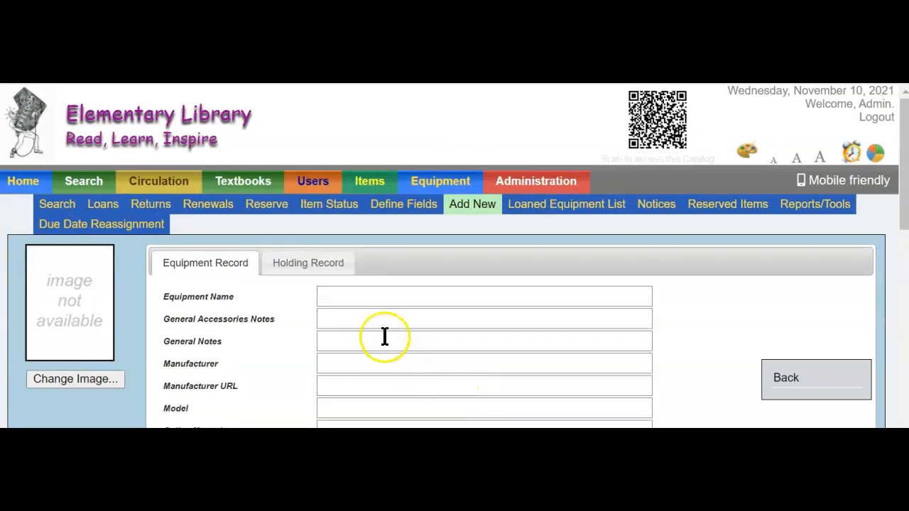
{"action": "right_click", "coordinate": [331, 299]}
{"action": "left_click", "coordinate": [376, 168]}
{"action": "mouse_move", "coordinate": [386, 199]}
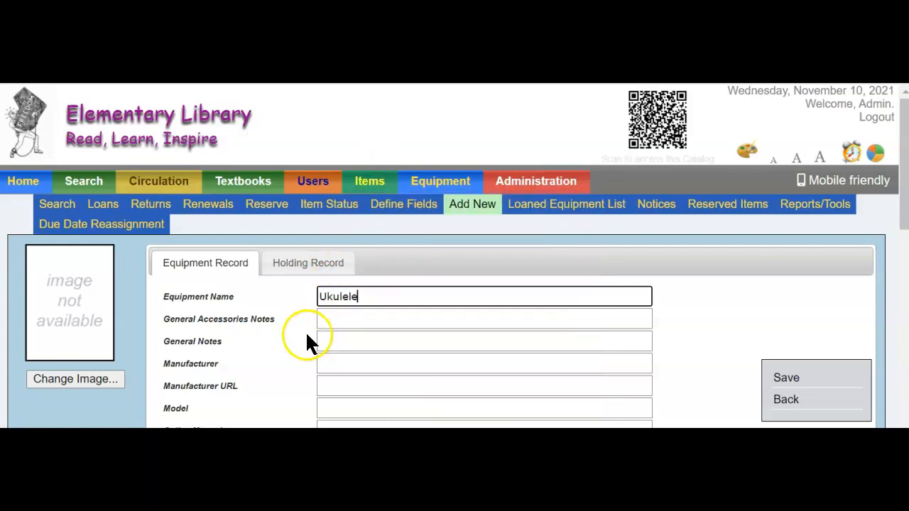
Set the Ukulele record's model to Martin U3
{"action": "left_click", "coordinate": [341, 408]}
{"action": "type", "text": "Martin "}
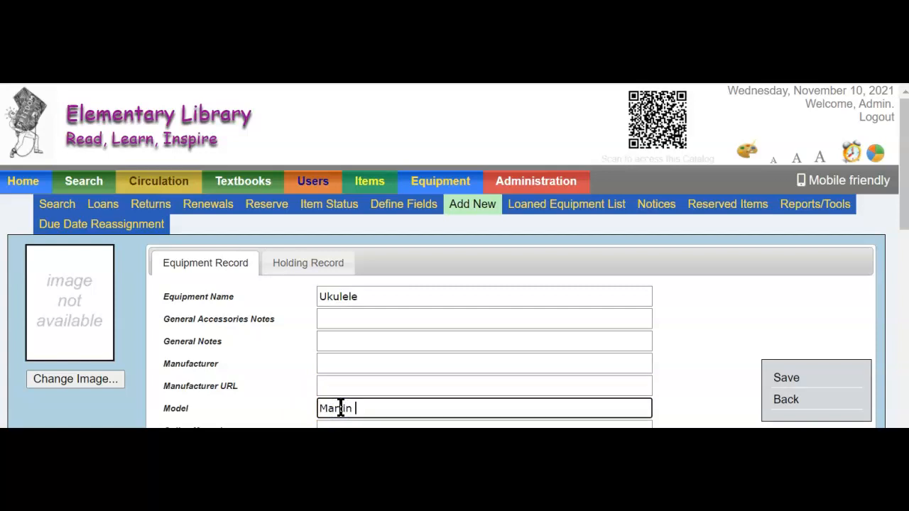
{"action": "type", "text": "U3"}
Start a new holding for the ukulele with starting barcode U1 and item type Ukulele
{"action": "left_click", "coordinate": [304, 260]}
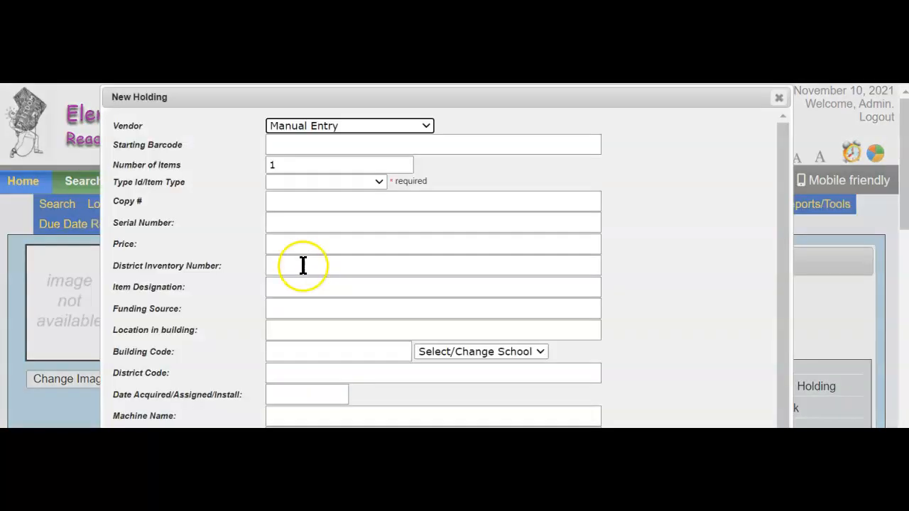
{"action": "left_click", "coordinate": [284, 144]}
{"action": "type", "text": "U1"}
{"action": "left_click", "coordinate": [283, 165]}
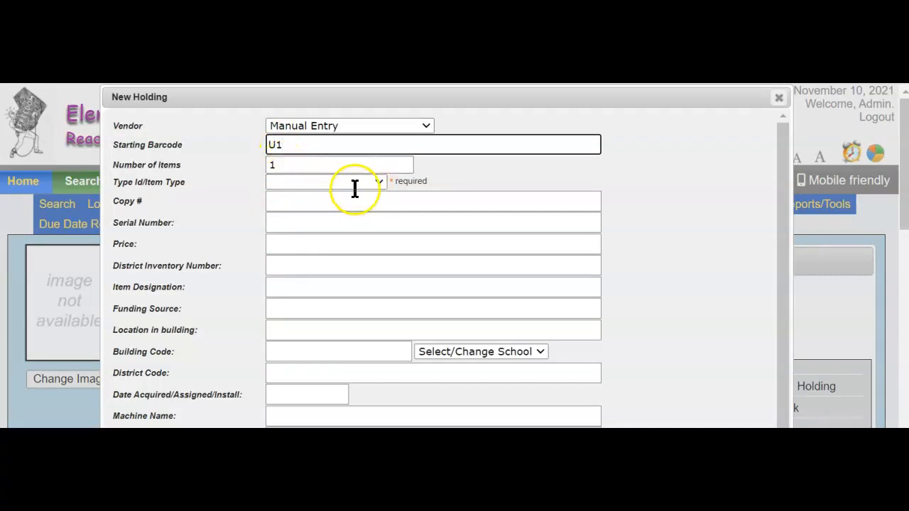
{"action": "left_click", "coordinate": [377, 181]}
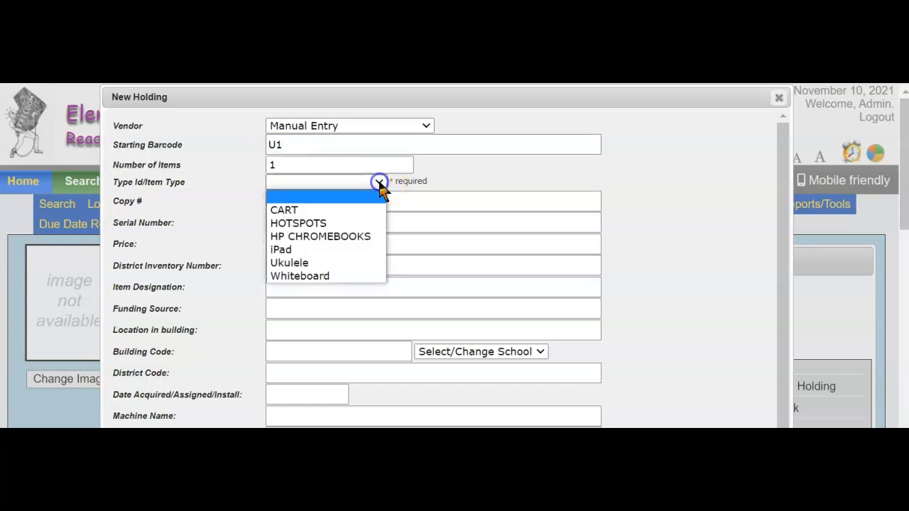
{"action": "left_click", "coordinate": [313, 262]}
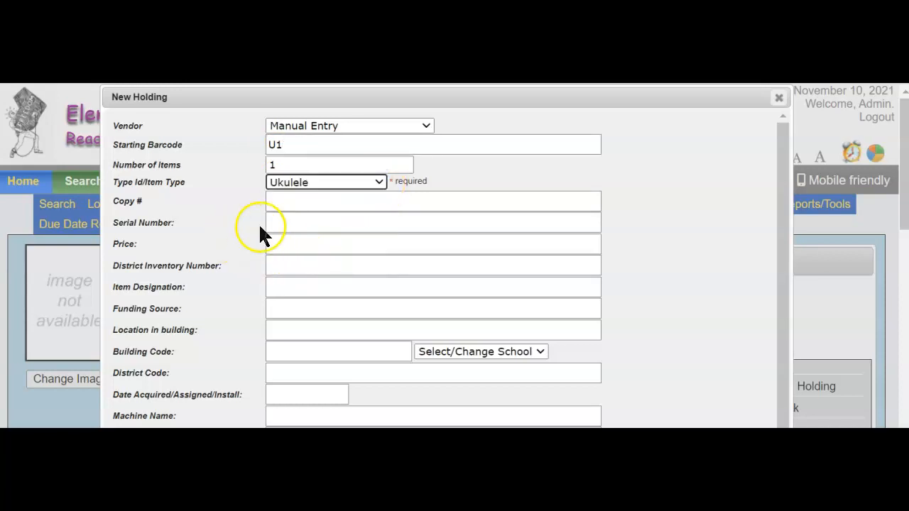
Give the U1 holding a price of $400.00 and the building location Music Room, and save it
{"action": "left_click", "coordinate": [280, 242]}
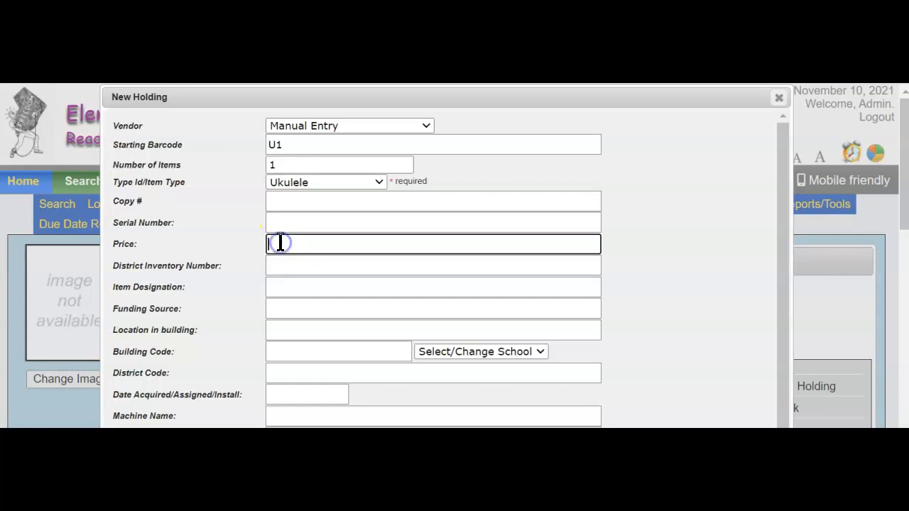
{"action": "type", "text": "$400.00"}
{"action": "left_click", "coordinate": [353, 243]}
{"action": "scroll", "coordinate": [353, 244], "scroll_direction": "down", "scroll_amount": 2}
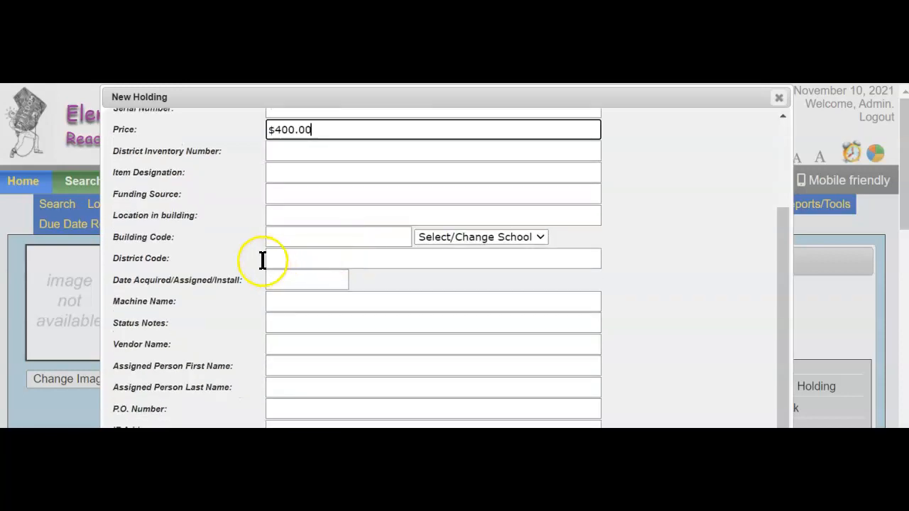
{"action": "left_click", "coordinate": [276, 173]}
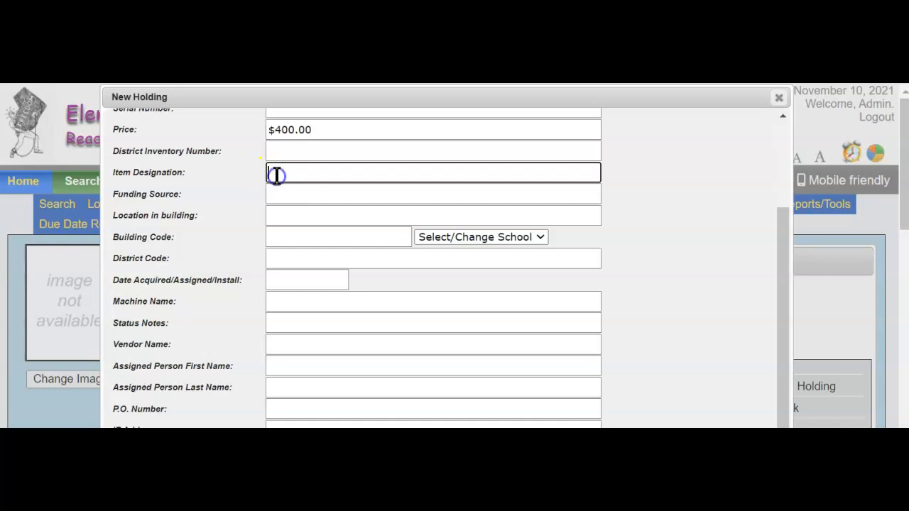
{"action": "left_click", "coordinate": [273, 215]}
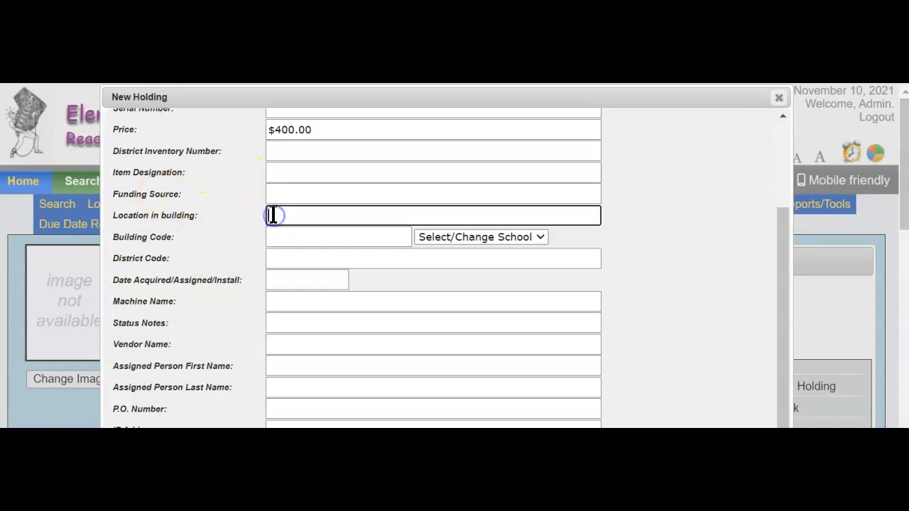
{"action": "type", "text": "Music Room"}
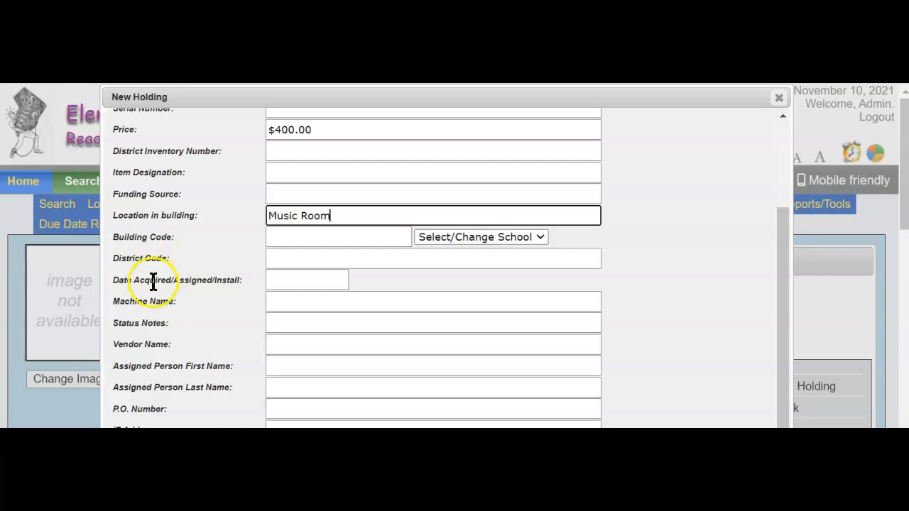
{"action": "scroll", "coordinate": [156, 305], "scroll_direction": "down", "scroll_amount": 1}
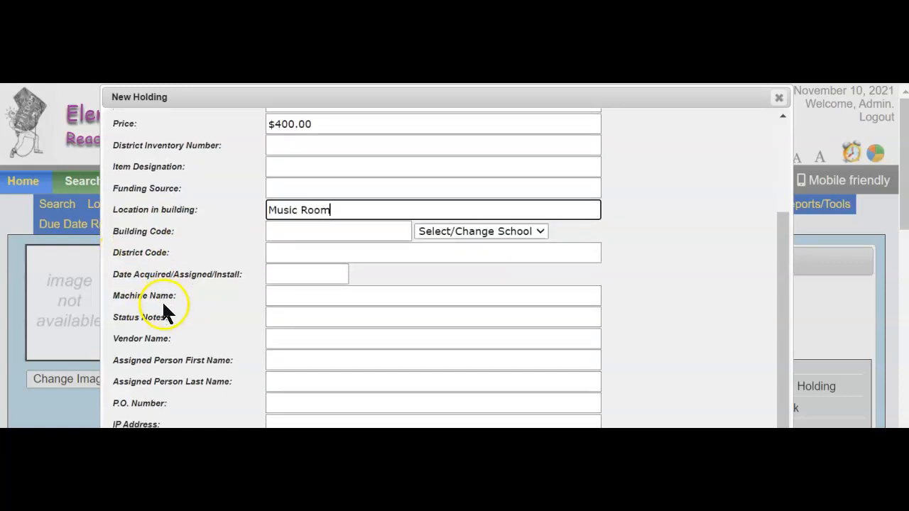
{"action": "scroll", "coordinate": [670, 252], "scroll_direction": "down", "scroll_amount": 5}
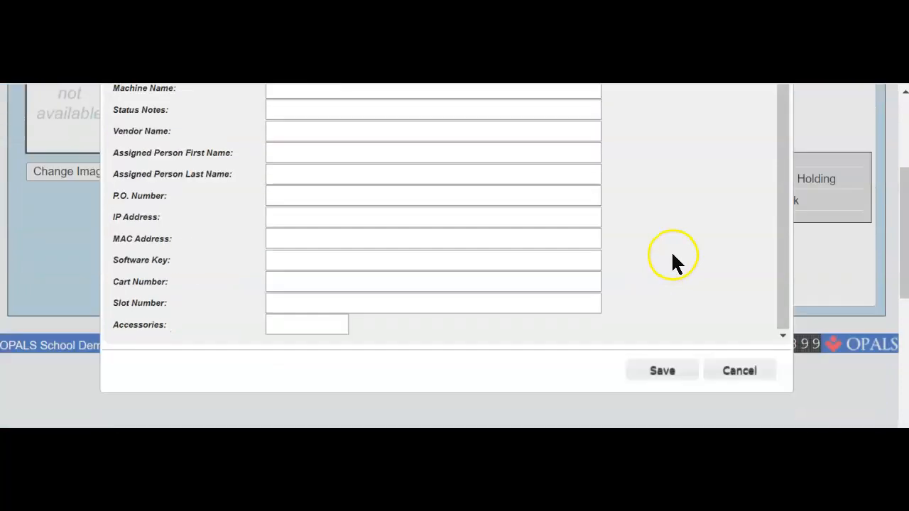
{"action": "left_click", "coordinate": [661, 350]}
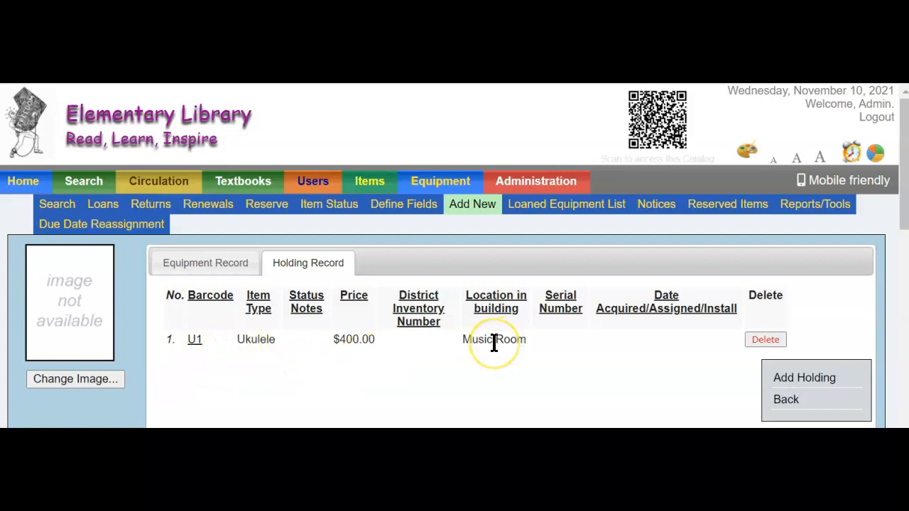
{"action": "left_click", "coordinate": [406, 366]}
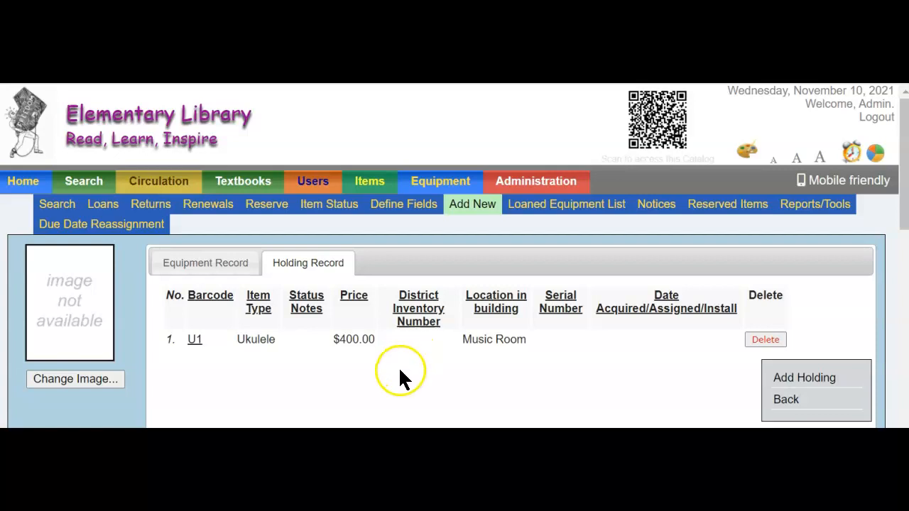